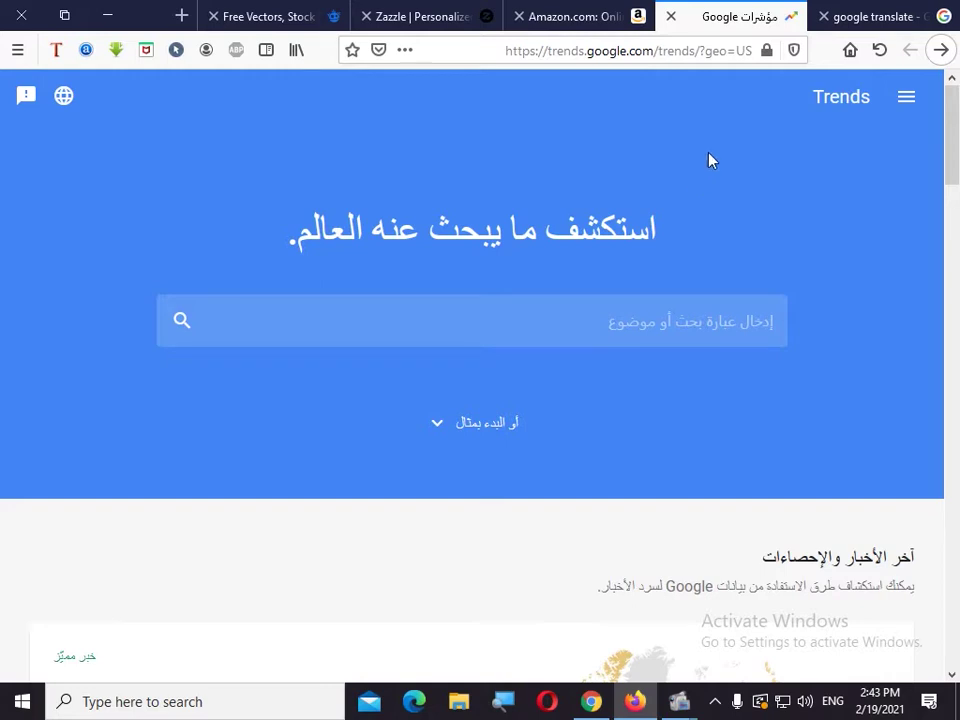
# Switch to the Google Translate search results, set to translate Arabic into English
pyautogui.click(880, 27)
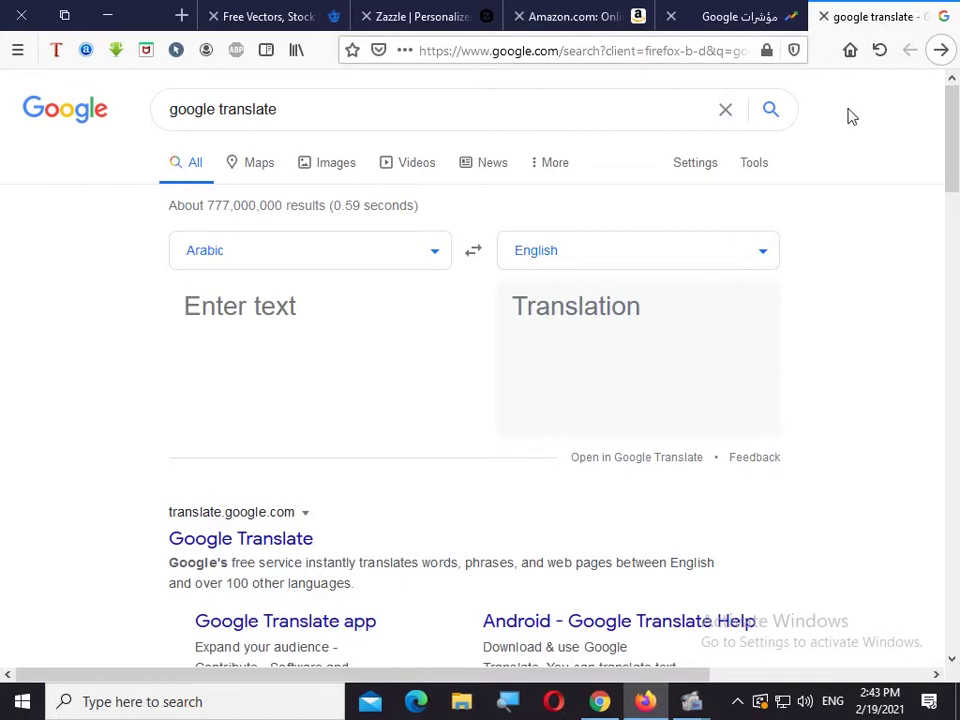
# Look over the Amazon, Zazzle, Freepik and Translate pages, ending on the Arabic Google Trends home page
pyautogui.click(733, 20)
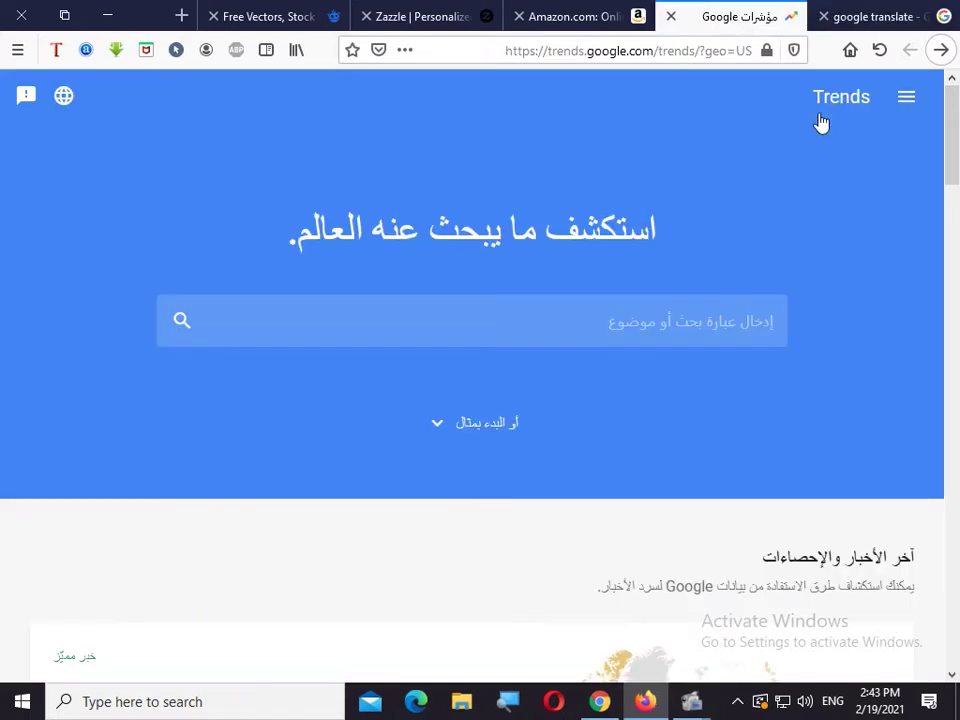
pyautogui.click(568, 14)
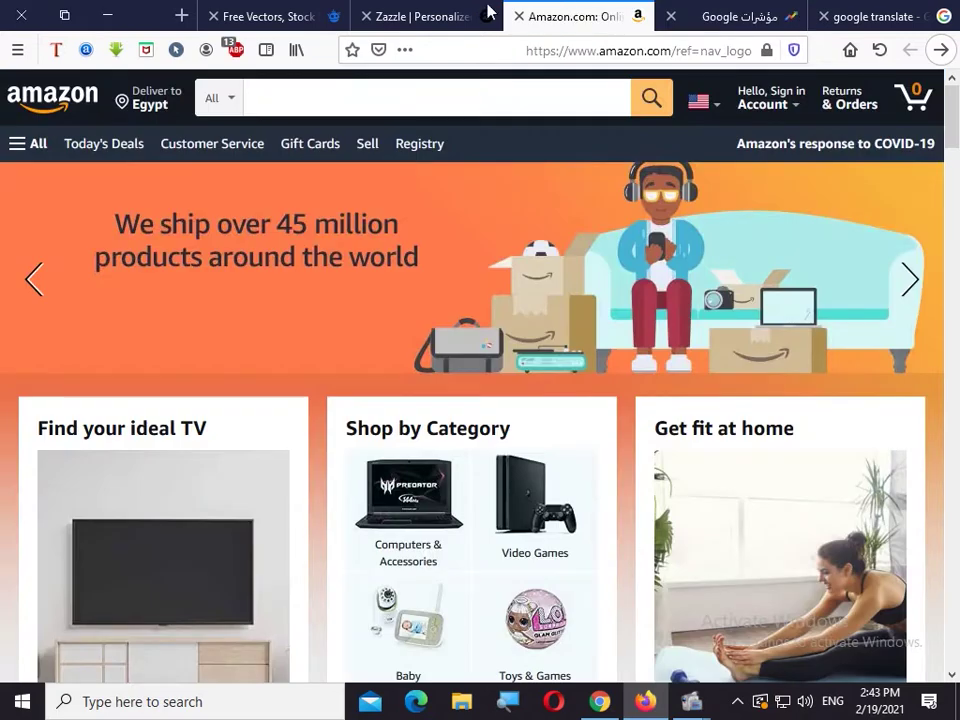
pyautogui.click(415, 20)
pyautogui.click(276, 22)
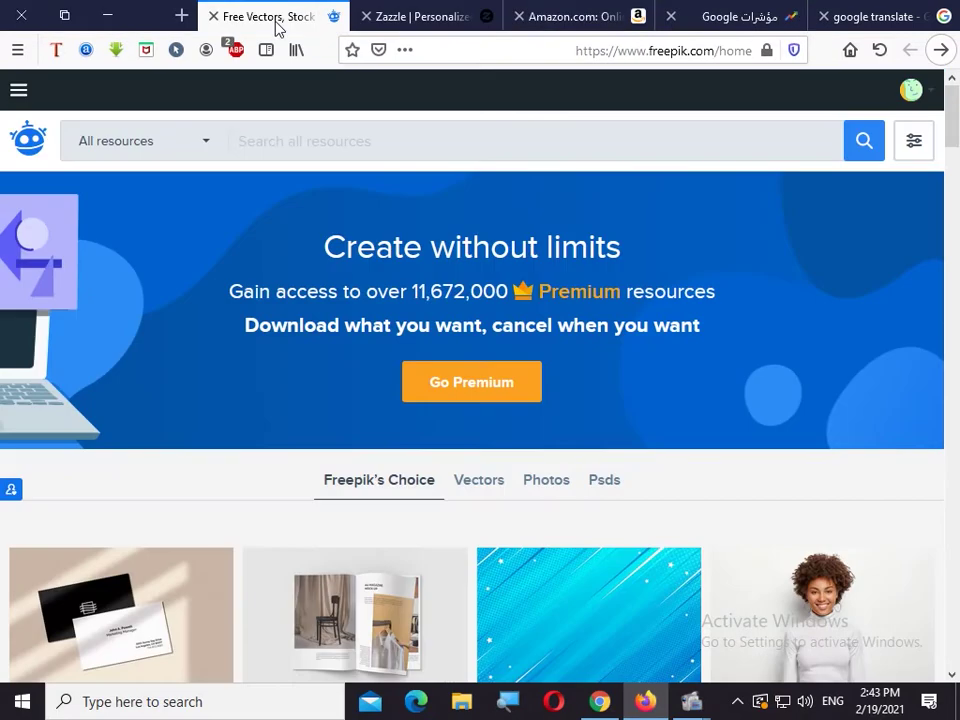
pyautogui.click(753, 28)
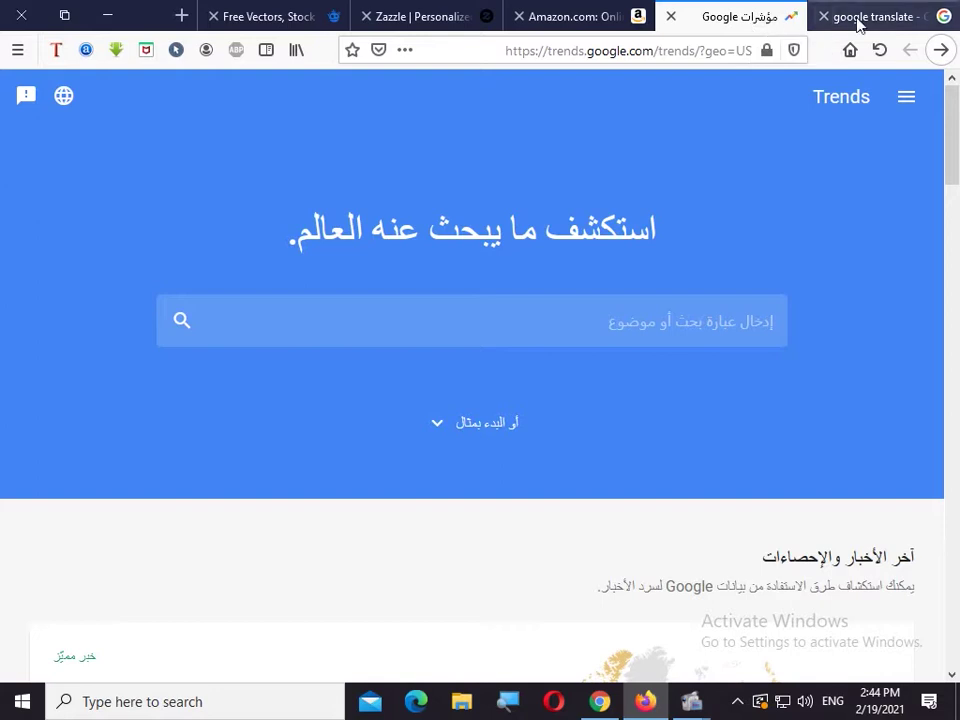
pyautogui.click(858, 19)
pyautogui.click(742, 18)
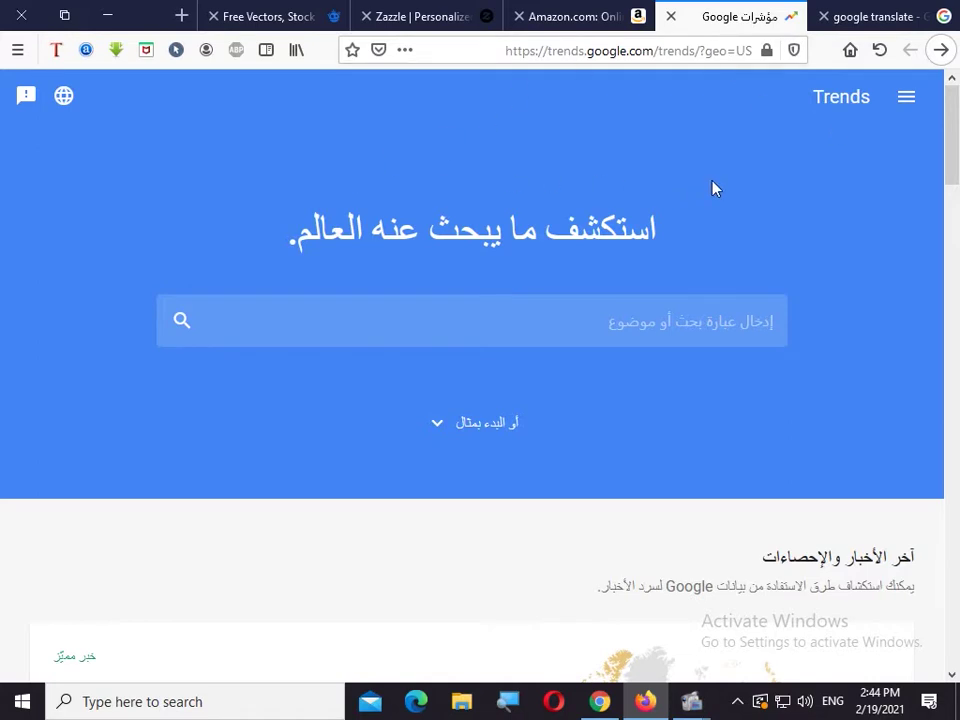
# Go to Explore and dismiss the example panel to see worldwide rising queries, led by covid-19
pyautogui.click(912, 98)
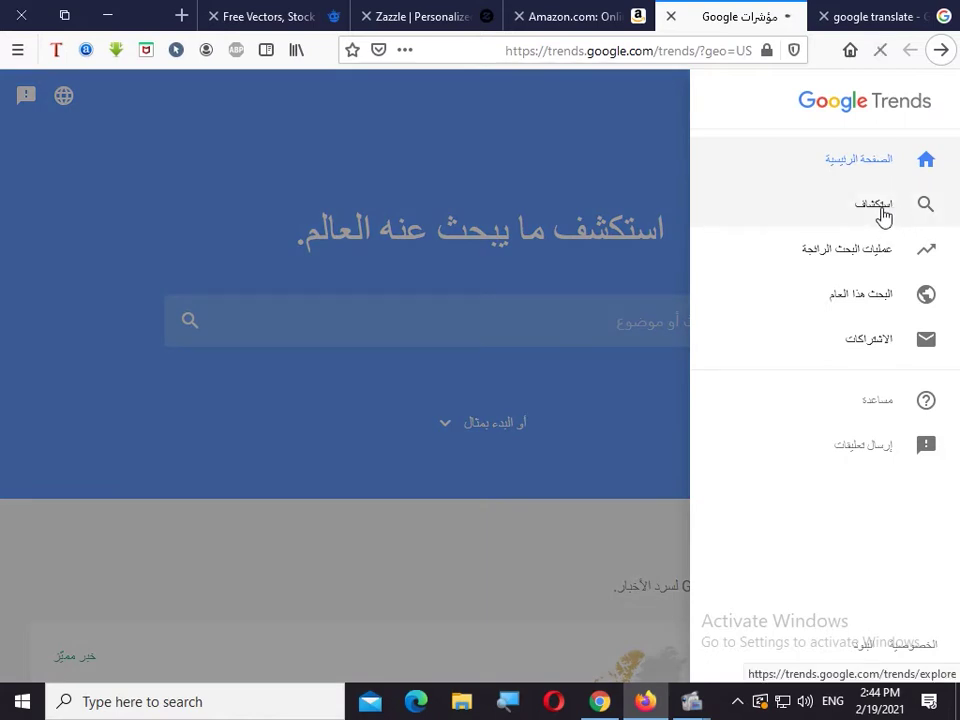
pyautogui.click(884, 216)
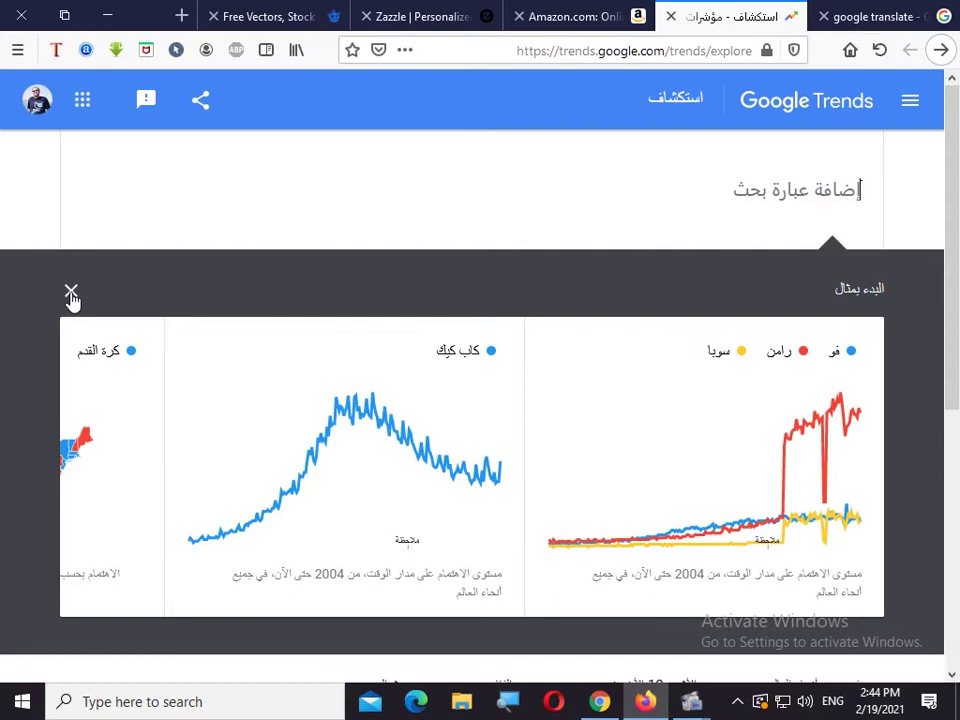
pyautogui.click(71, 293)
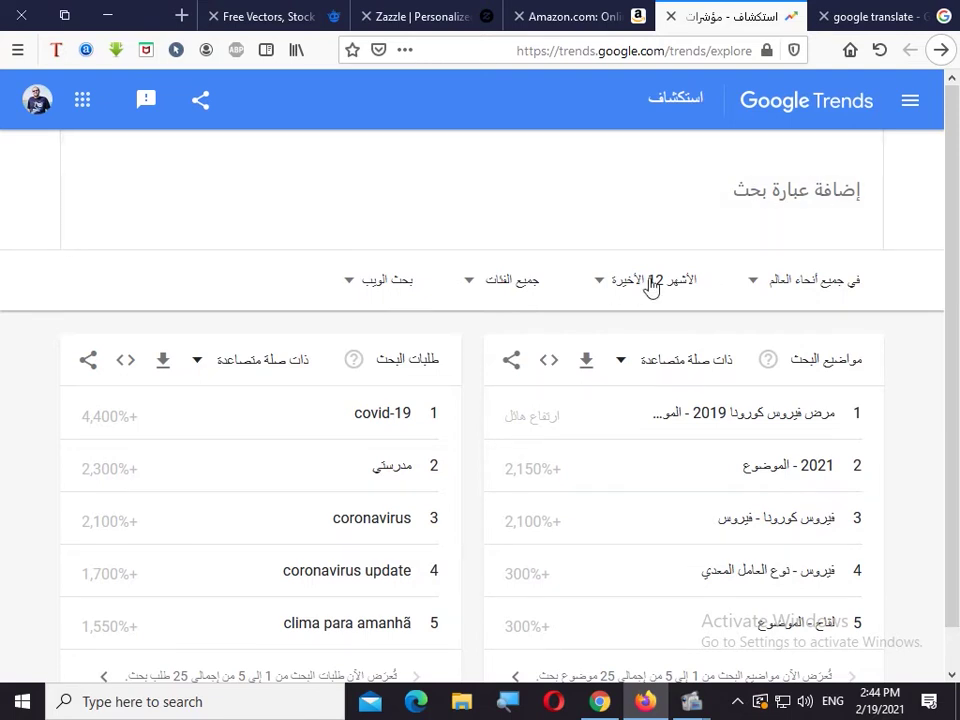
pyautogui.scroll(-1, 688, 251)
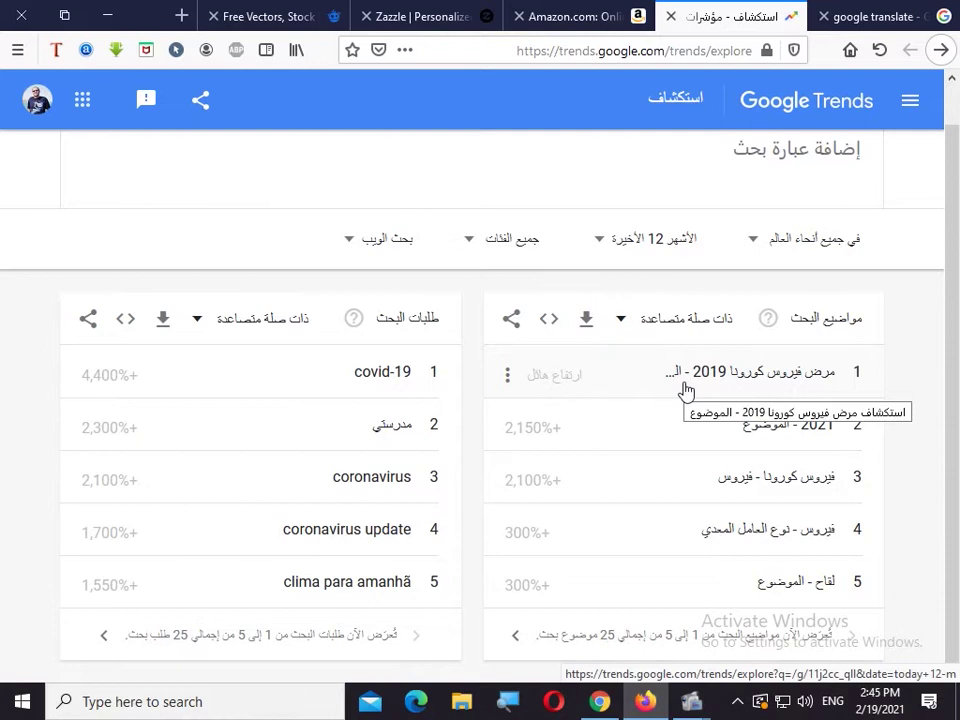
pyautogui.scroll(1, 686, 390)
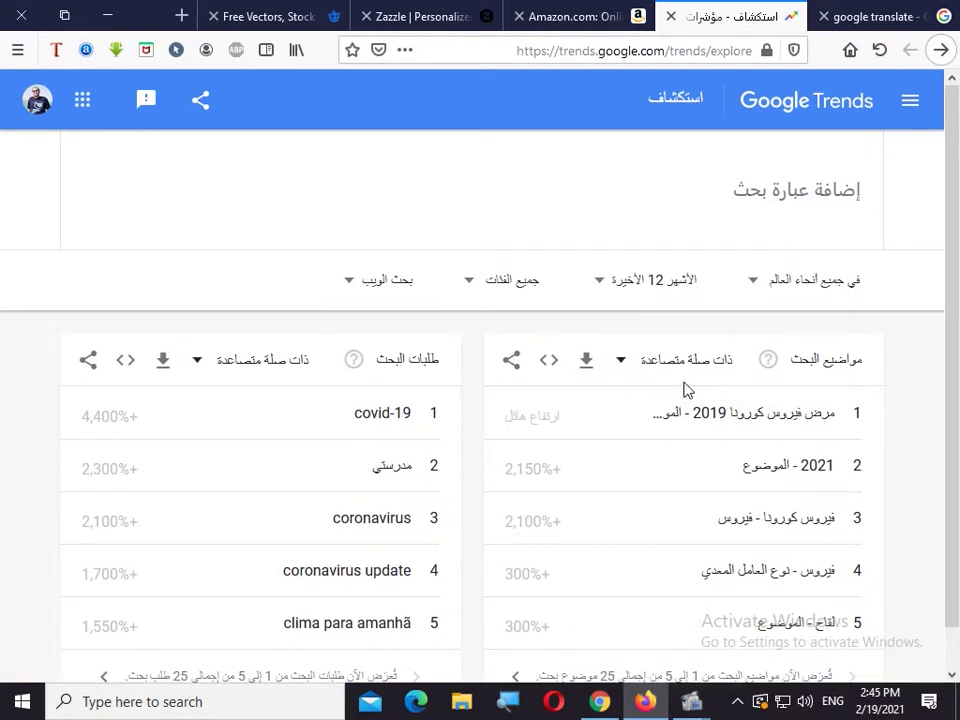
# Set the Explore location to United States and the time range to Past 7 days
pyautogui.click(757, 282)
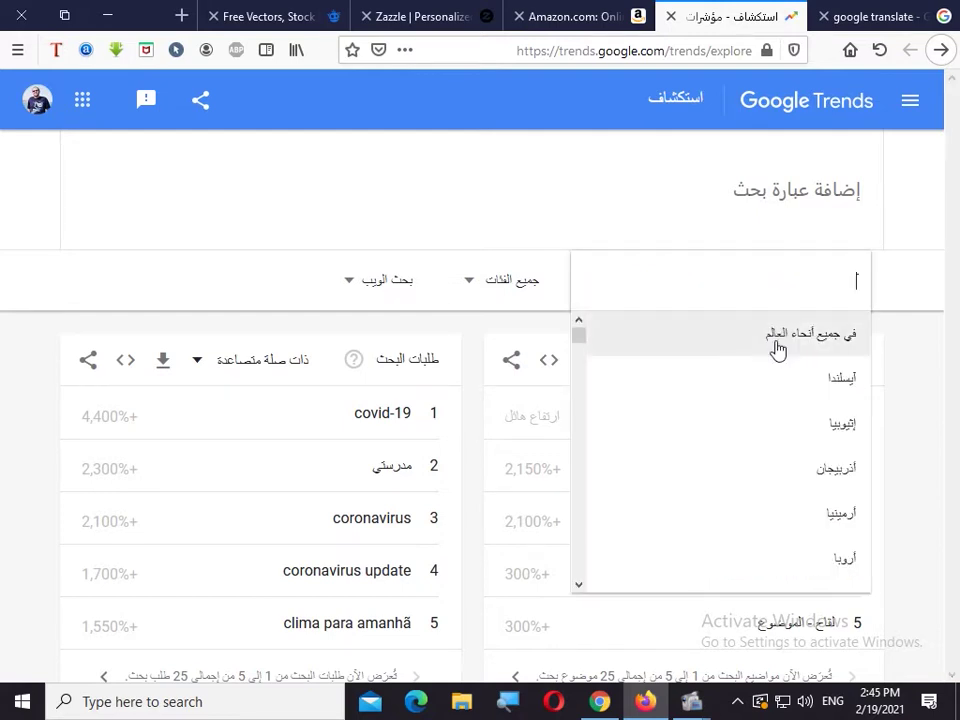
pyautogui.scroll(-2, 776, 348)
pyautogui.scroll(-3, 778, 370)
pyautogui.scroll(-3, 781, 395)
pyautogui.scroll(-3, 781, 395)
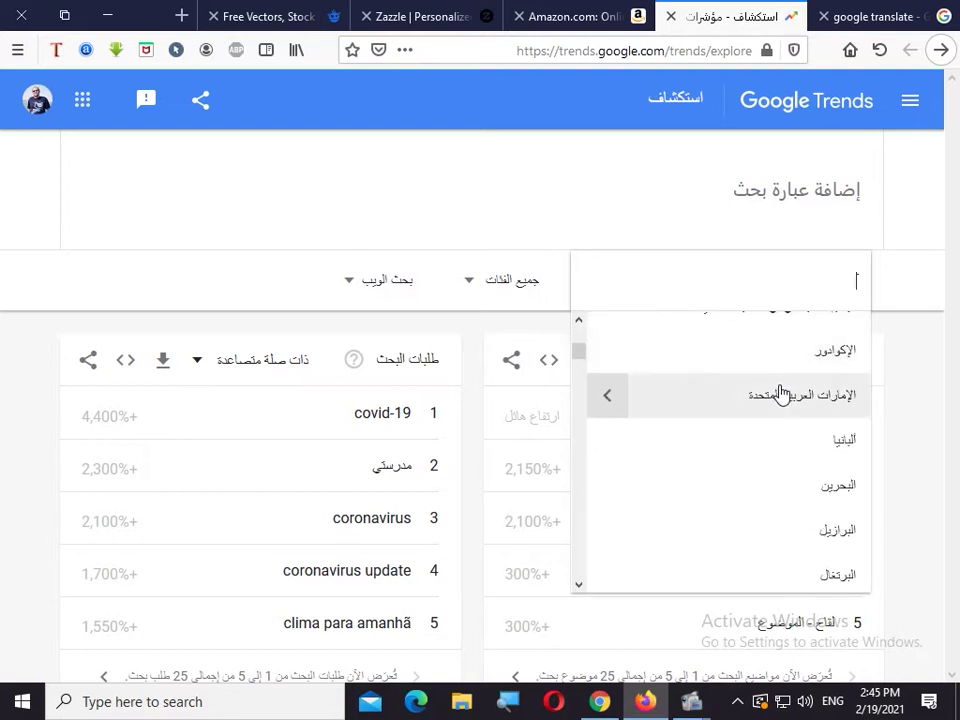
pyautogui.scroll(-2, 781, 395)
pyautogui.scroll(-2, 781, 395)
pyautogui.scroll(-5, 781, 395)
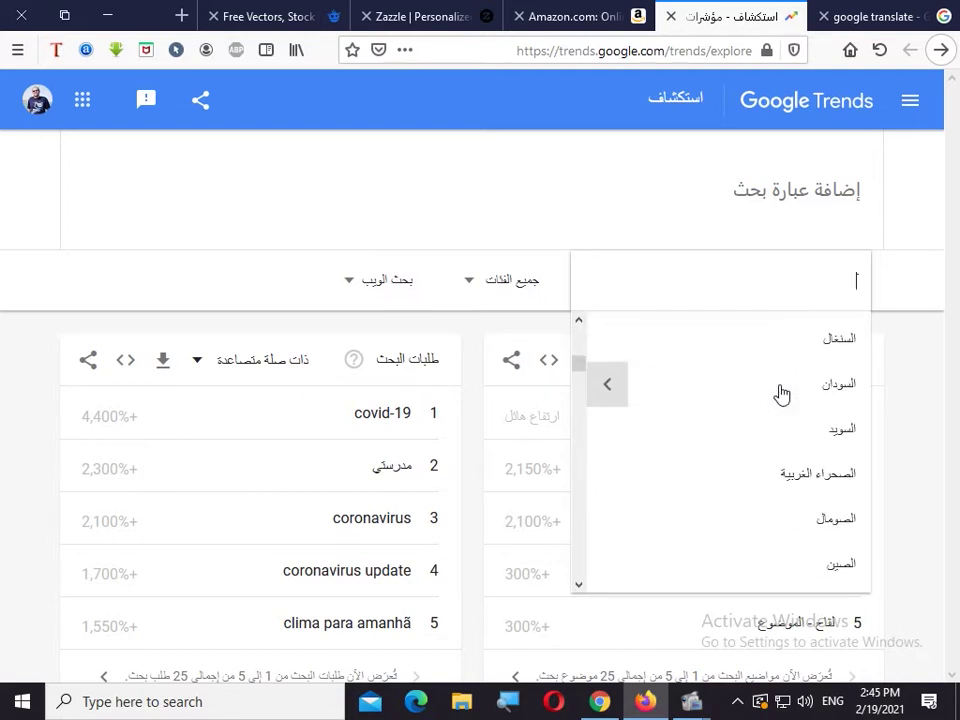
pyautogui.scroll(-1, 781, 395)
pyautogui.scroll(-2, 781, 395)
pyautogui.scroll(-4, 781, 395)
pyautogui.scroll(-1, 781, 395)
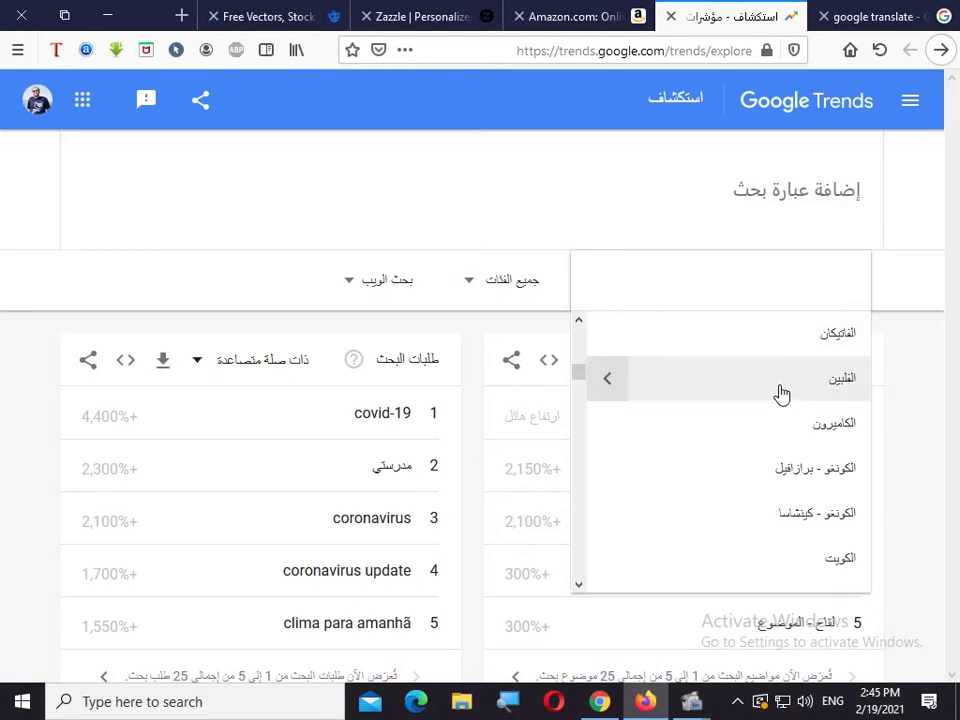
pyautogui.scroll(-5, 781, 395)
pyautogui.scroll(-2, 781, 395)
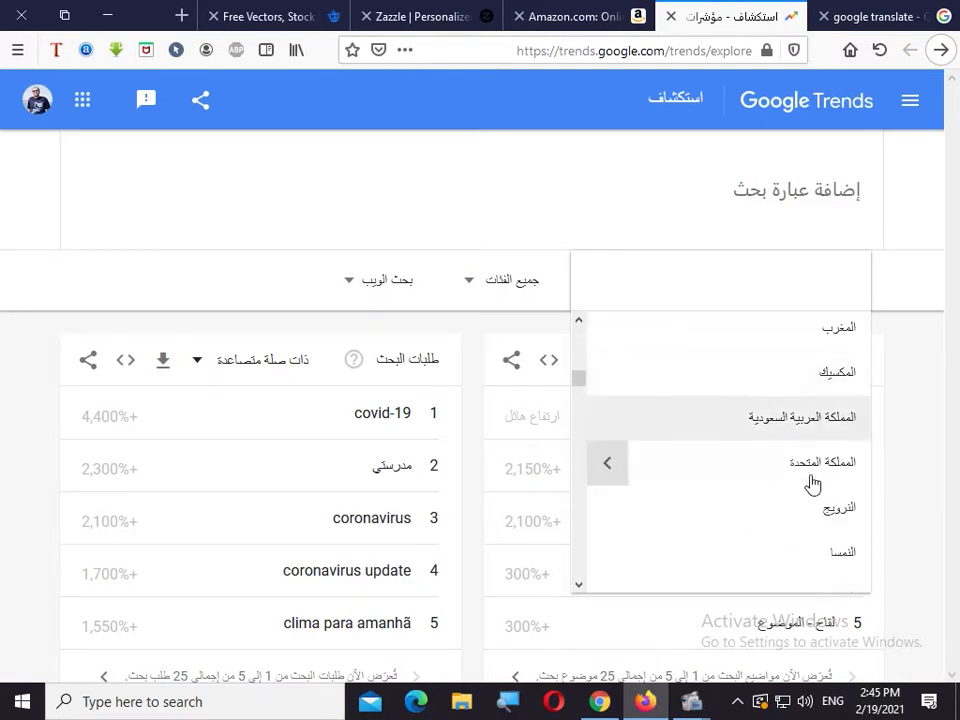
pyautogui.scroll(-3, 812, 484)
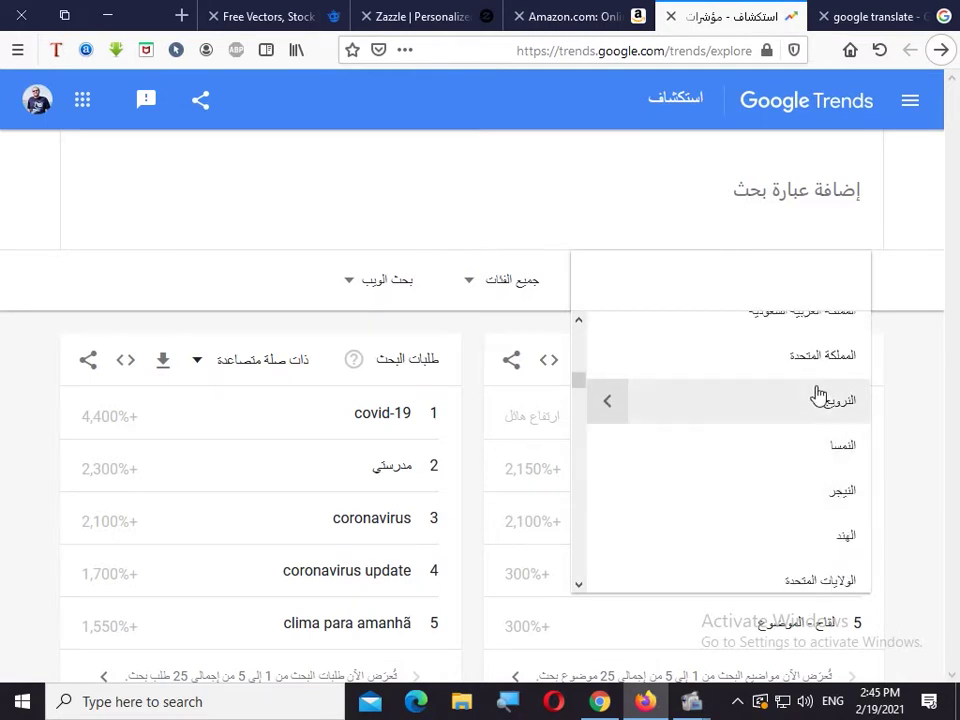
pyautogui.scroll(-2, 818, 394)
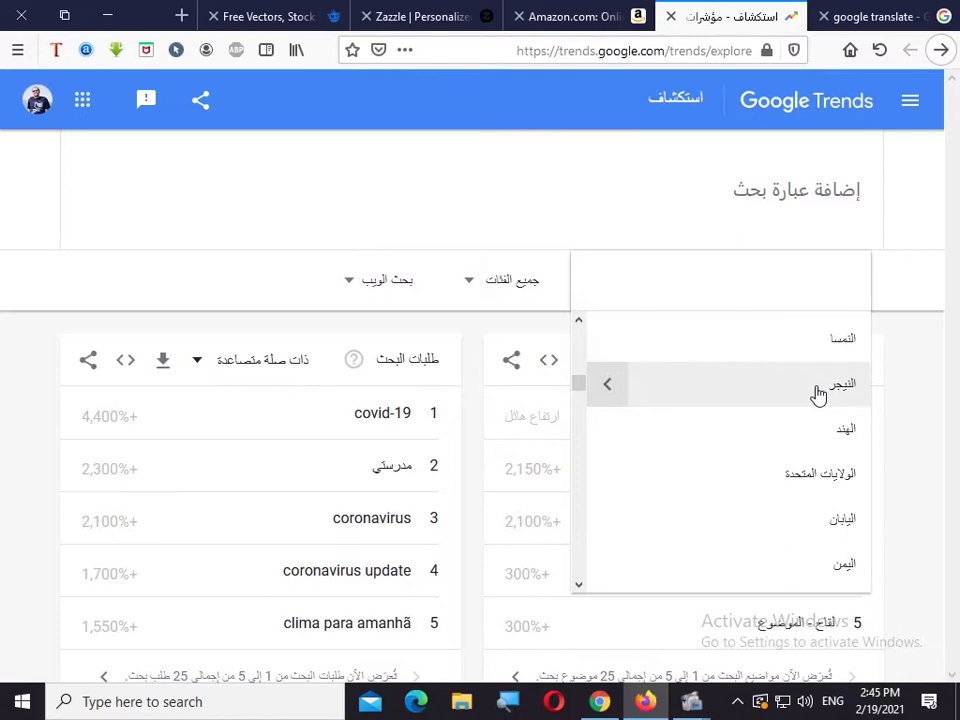
pyautogui.click(822, 484)
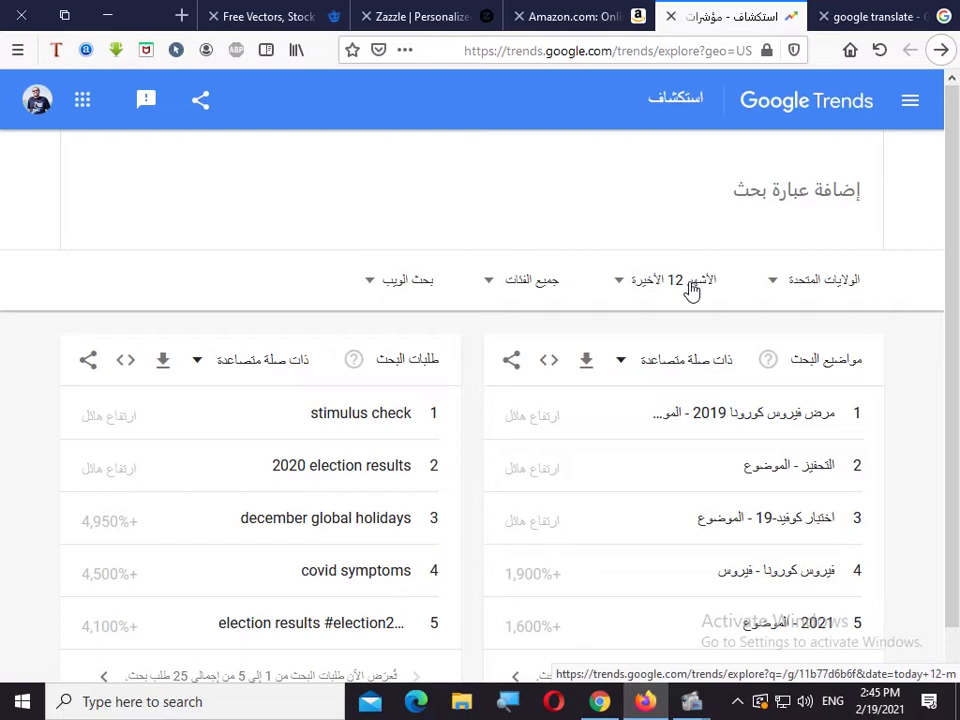
pyautogui.click(626, 290)
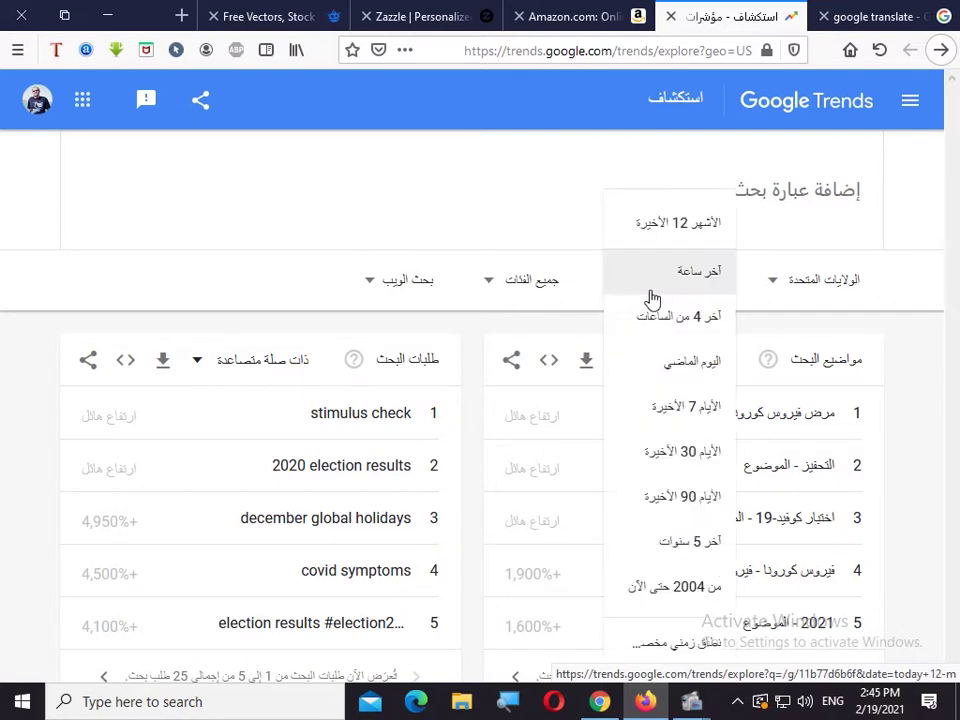
pyautogui.click(683, 406)
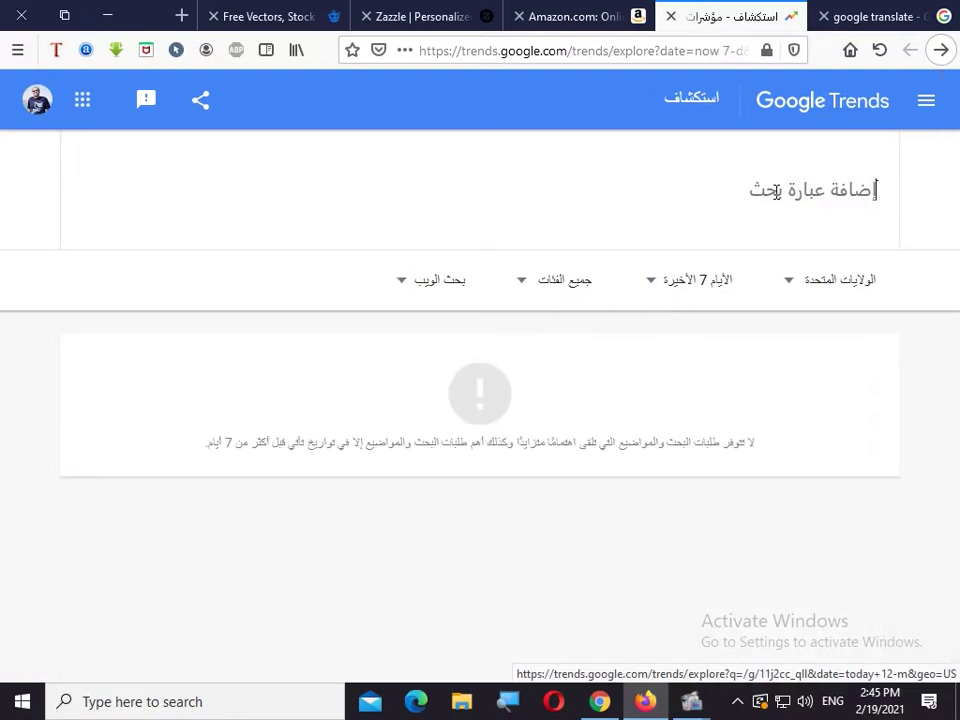
# Explore 'tshirt' and scroll to its 17 rising related queries, led by rush limbaugh tshirt at +1,000%
pyautogui.write('tsh')
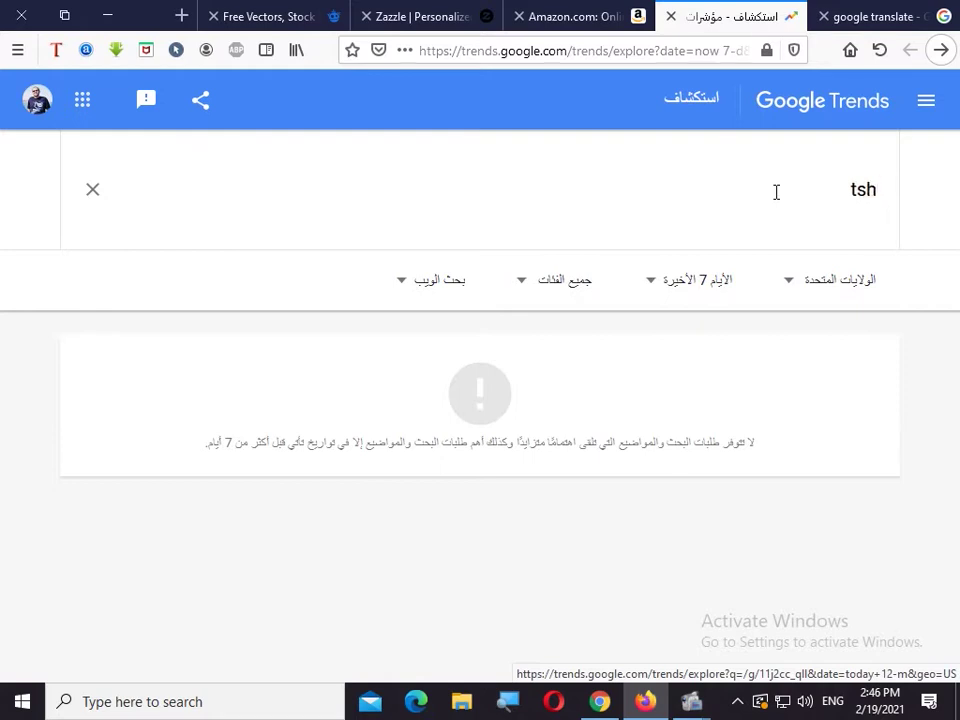
pyautogui.write('irt')
pyautogui.press('Return')
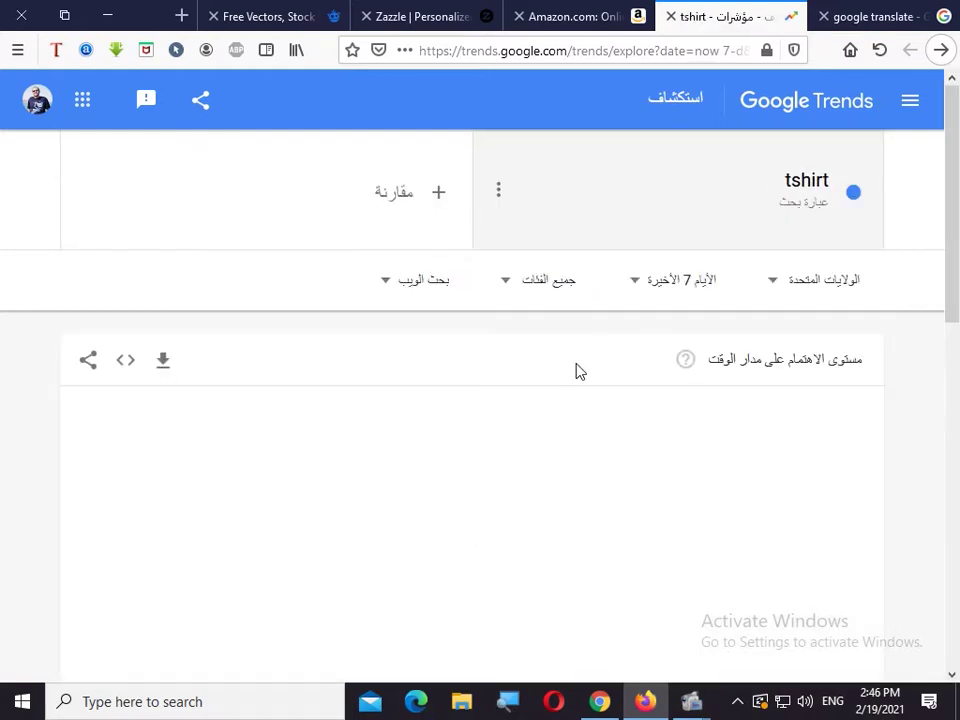
pyautogui.scroll(-4, 563, 354)
pyautogui.scroll(-2, 563, 354)
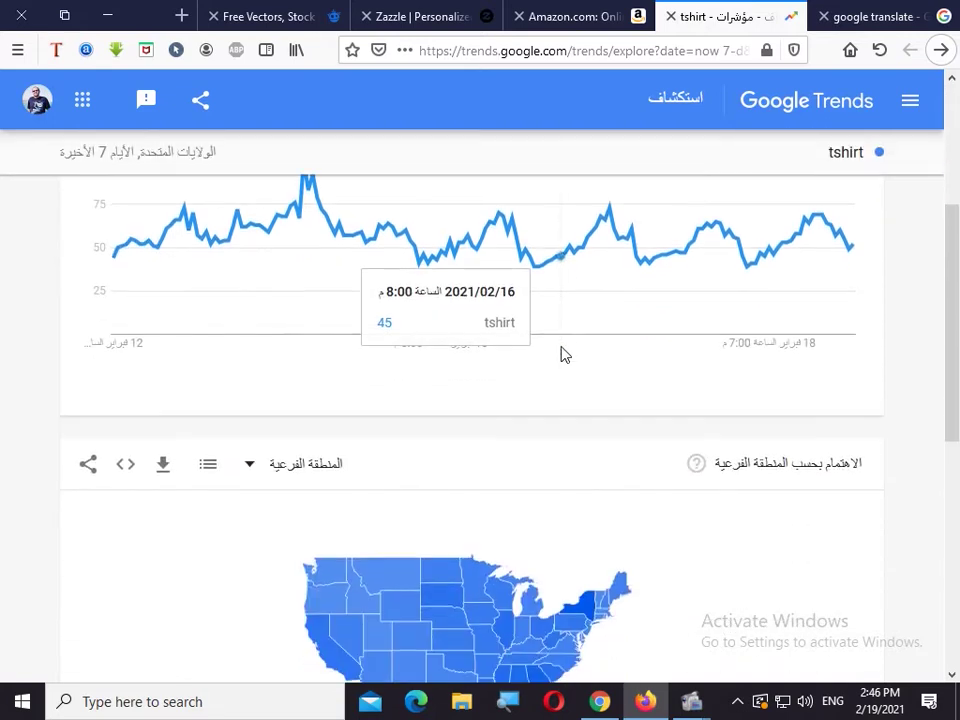
pyautogui.scroll(-4, 563, 354)
pyautogui.scroll(-2, 563, 354)
pyautogui.scroll(-1, 563, 354)
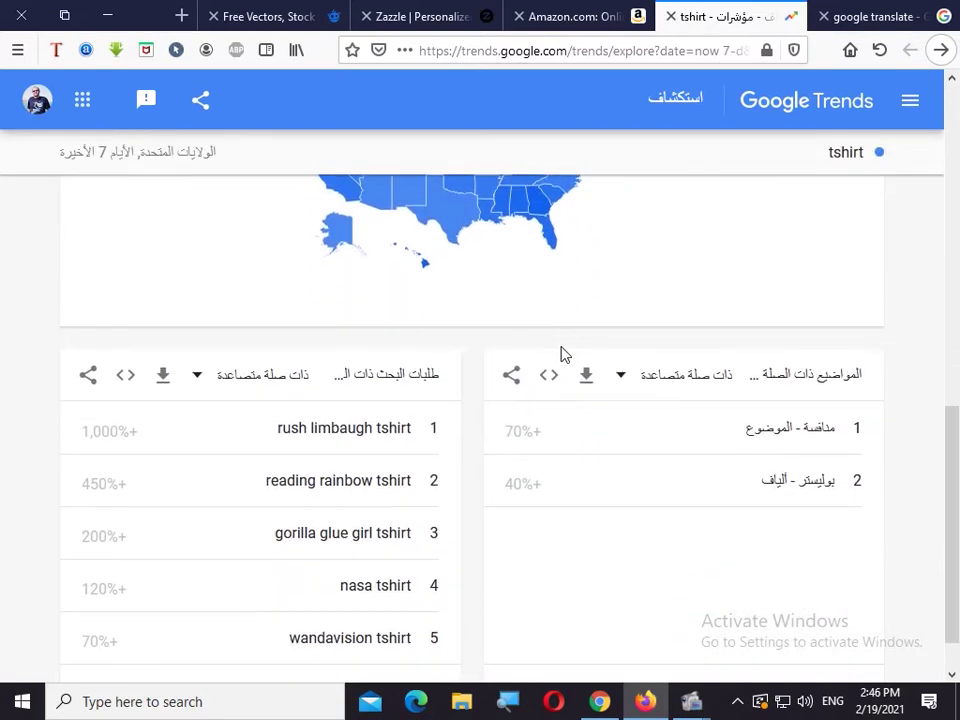
pyautogui.scroll(-1, 563, 354)
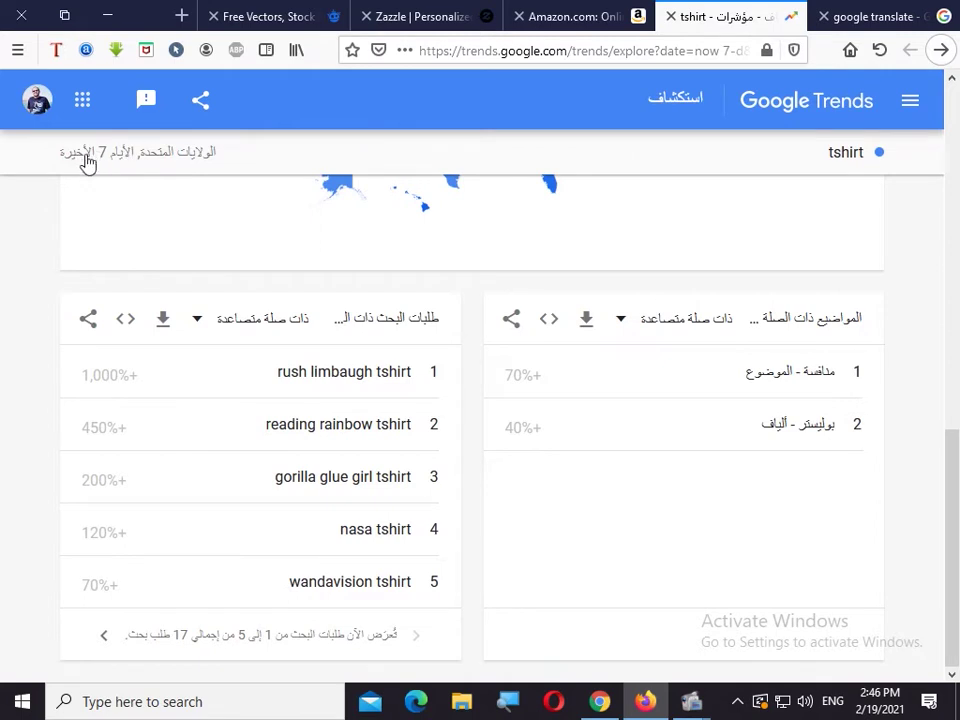
pyautogui.moveTo(270, 428)
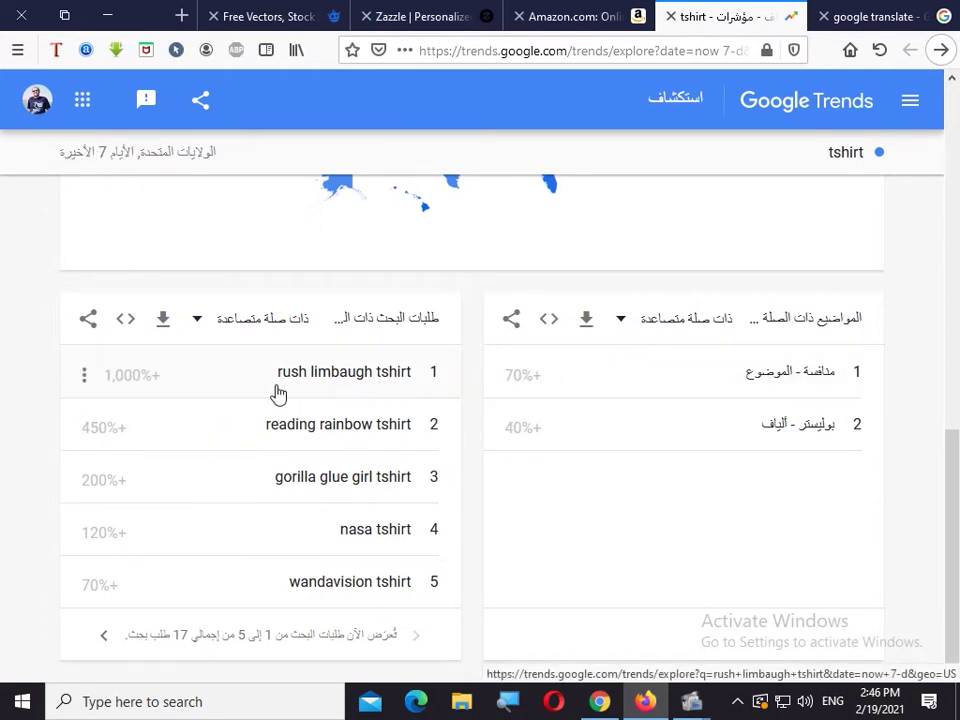
pyautogui.moveTo(300, 374)
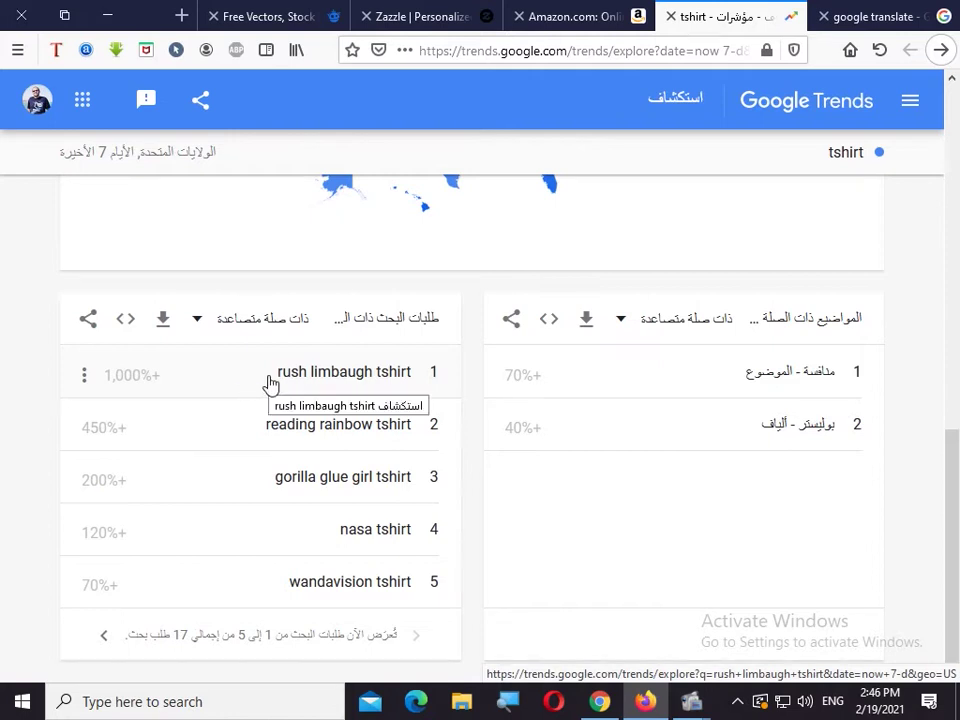
# Open the rush limbaugh tshirt query's trend chart and copy its search term
pyautogui.click(348, 378)
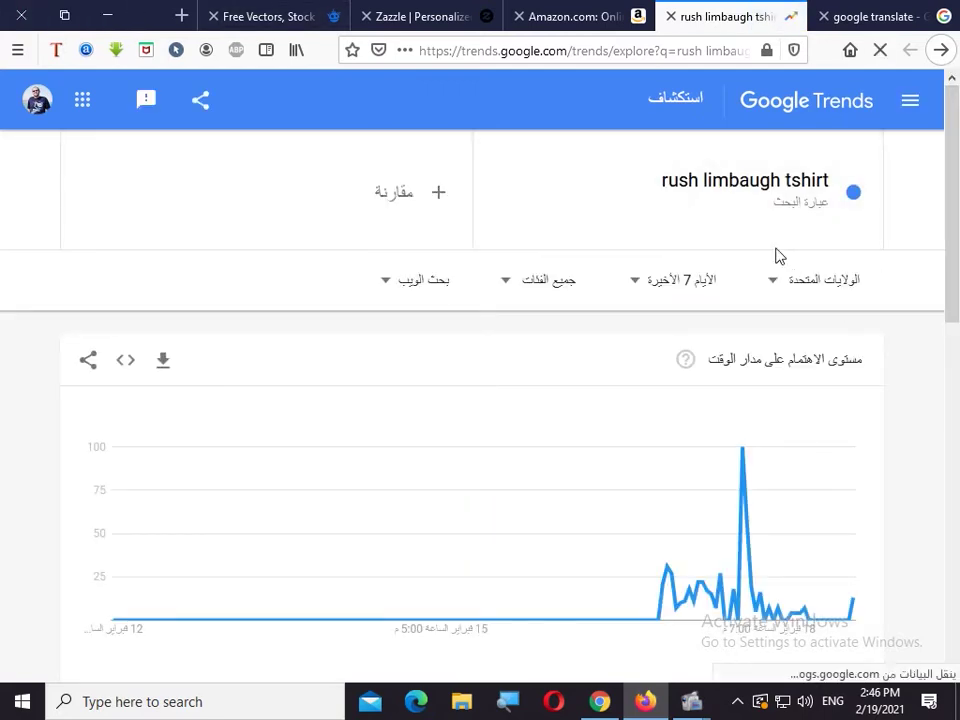
pyautogui.click(745, 190)
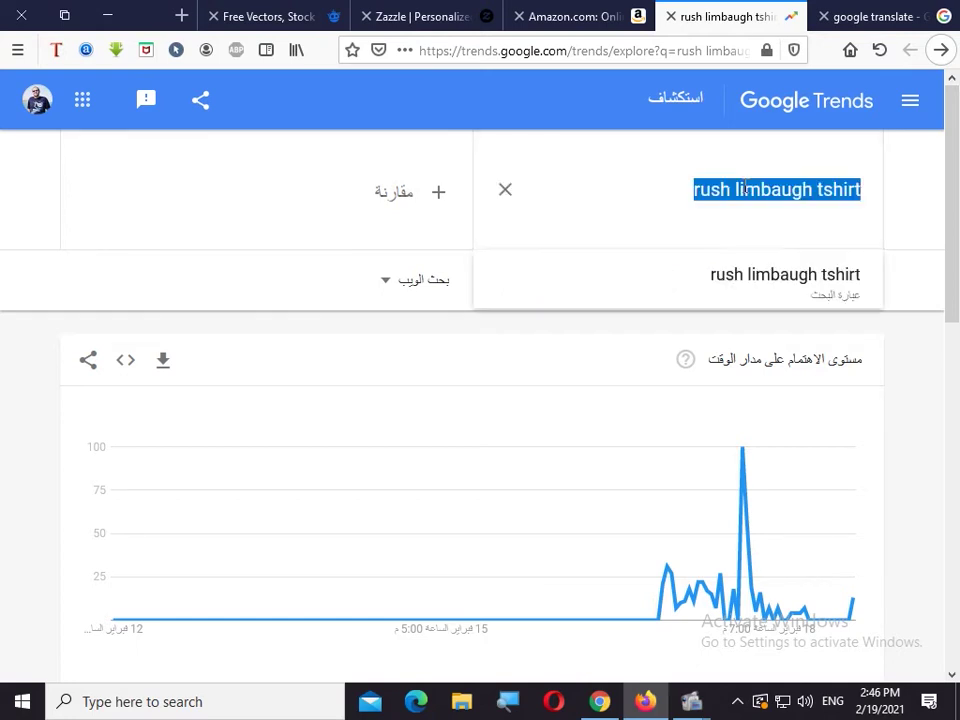
pyautogui.rightClick(786, 195)
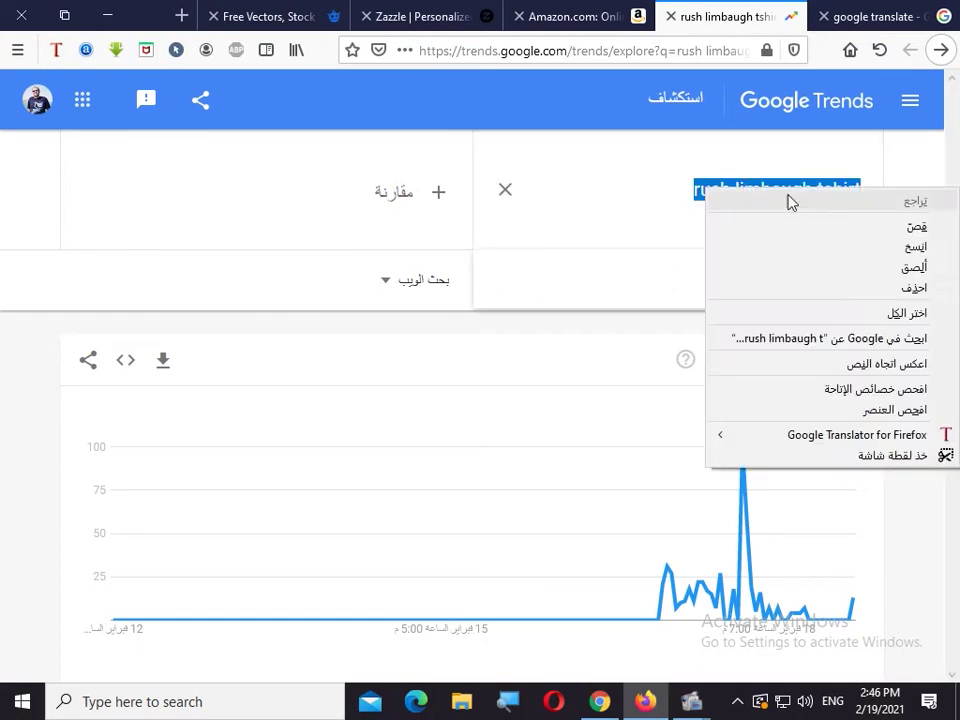
pyautogui.click(915, 246)
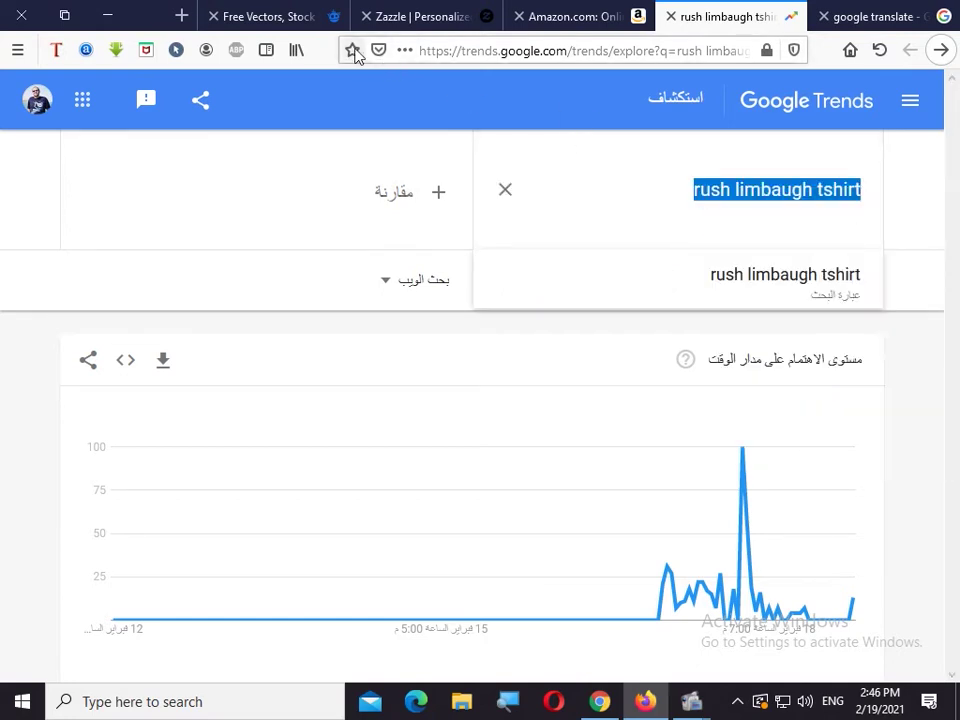
# In a new tab, Google 'rush limbaugh' and view the news and his biography panel
pyautogui.click(183, 16)
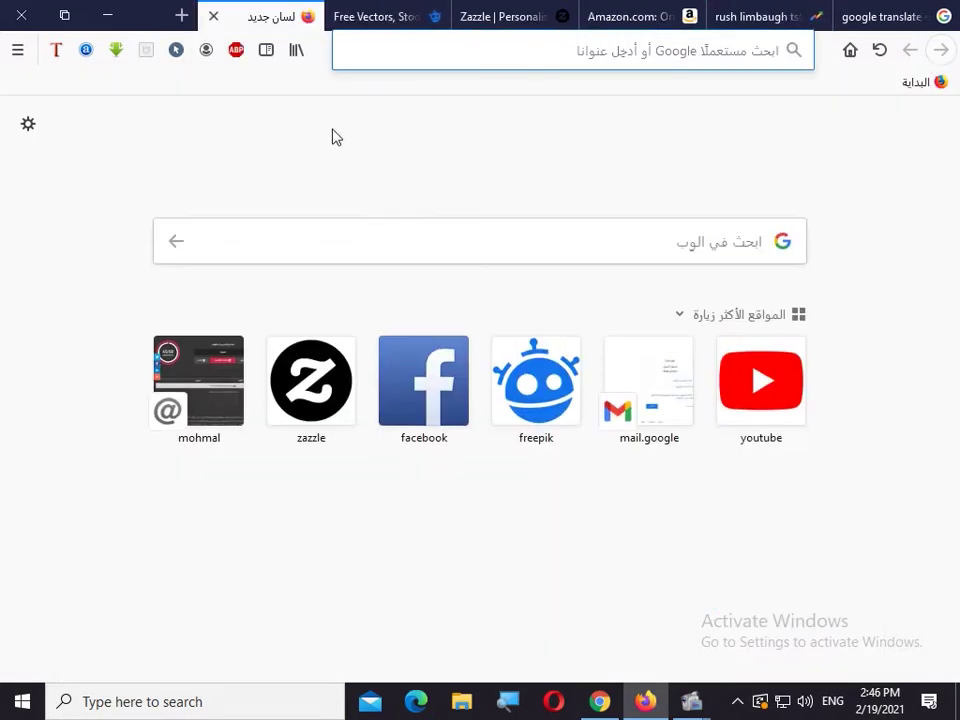
pyautogui.click(519, 227)
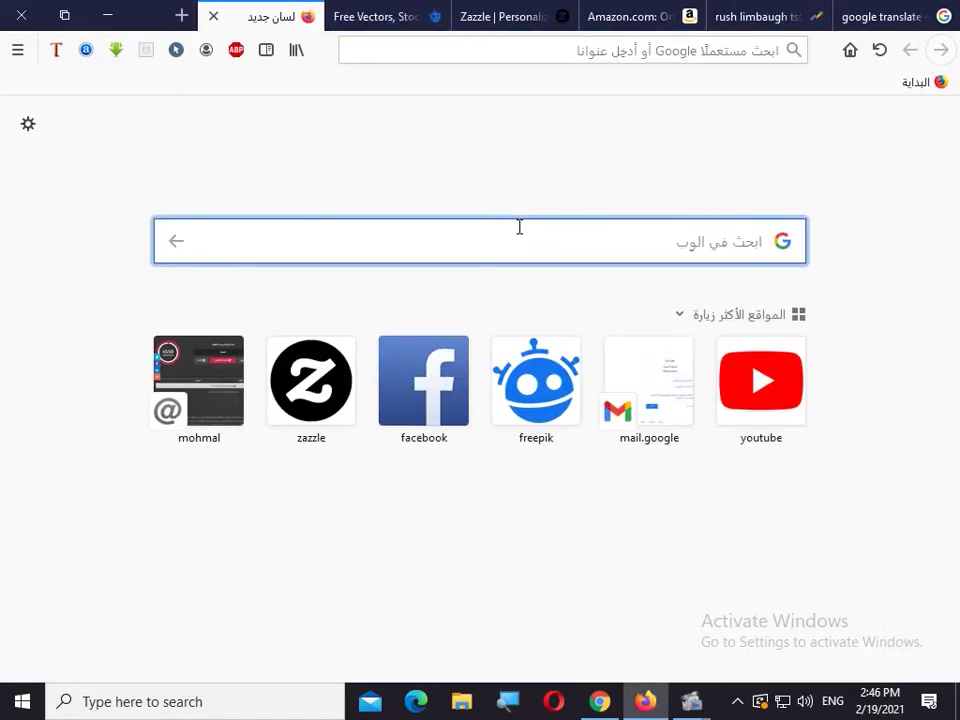
pyautogui.write('rush limbaugh tshirt')
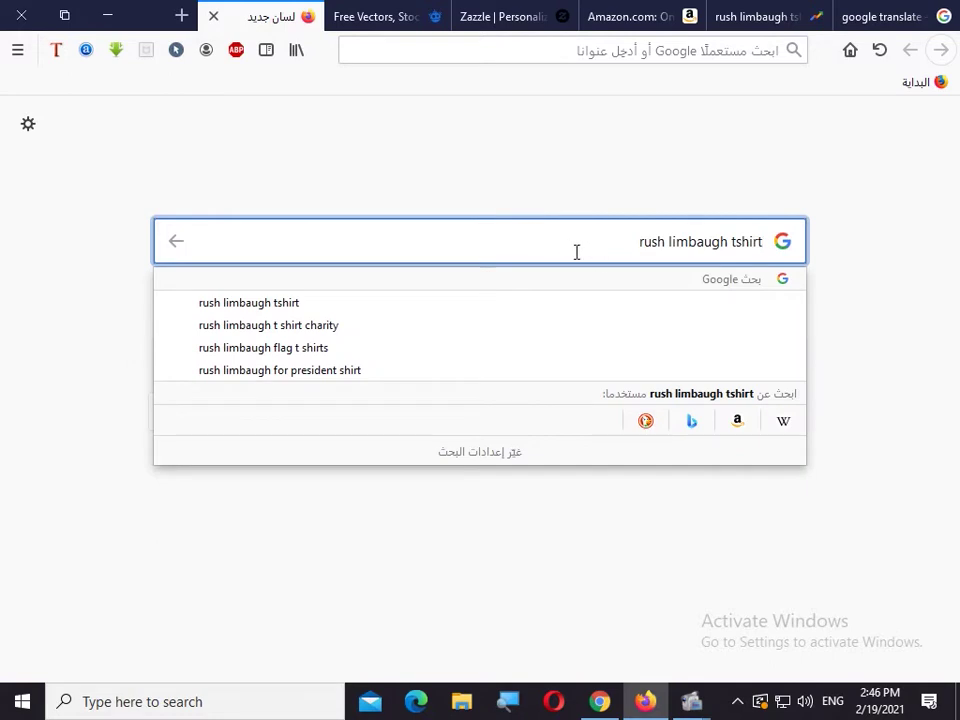
pyautogui.moveTo(730, 241); pyautogui.dragTo(760, 238)
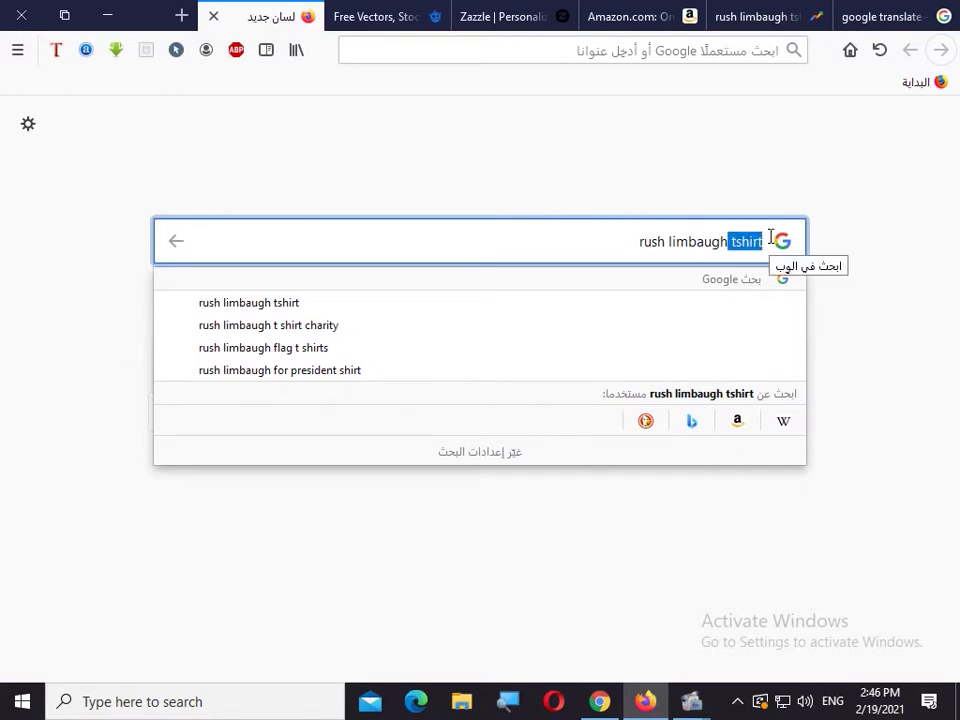
pyautogui.press('BackSpace')
pyautogui.press('Return')
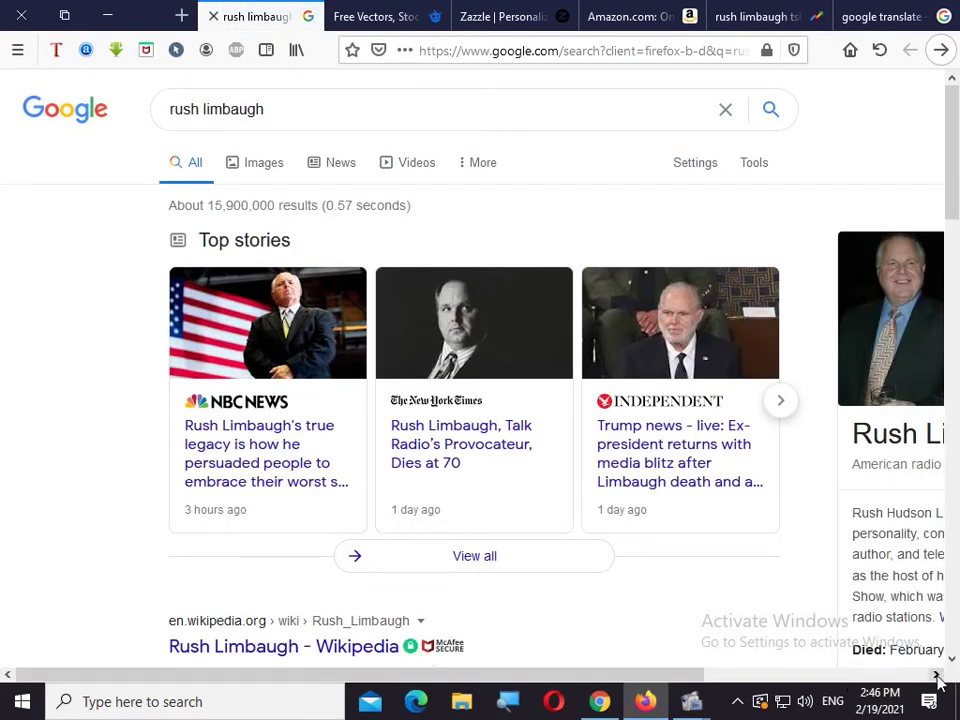
pyautogui.moveTo(938, 678); pyautogui.dragTo(937, 678)
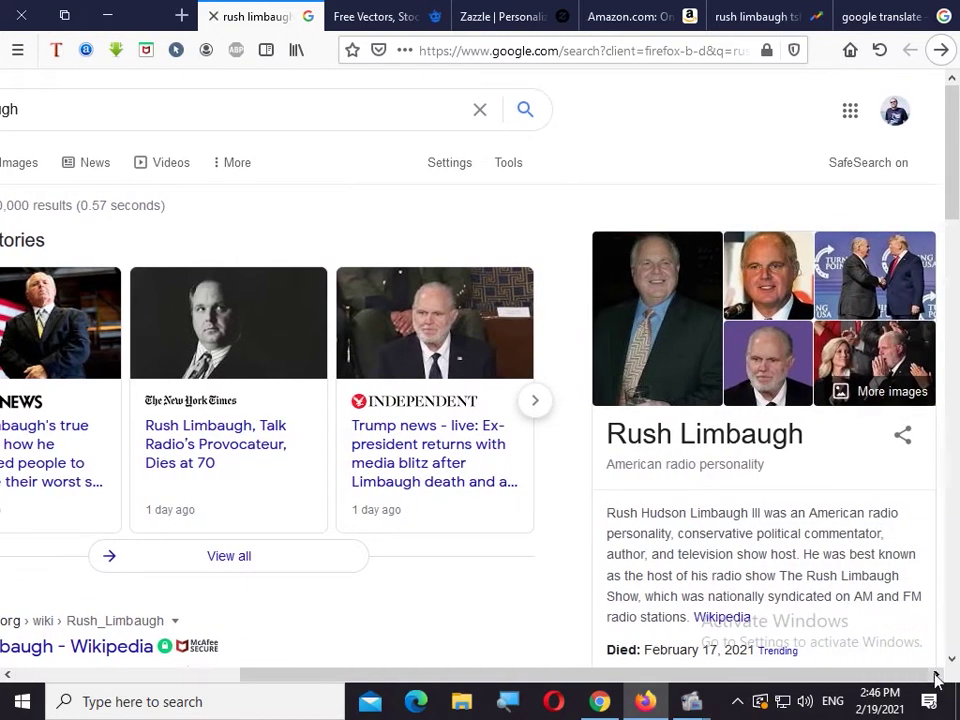
pyautogui.scroll(-4, 820, 338)
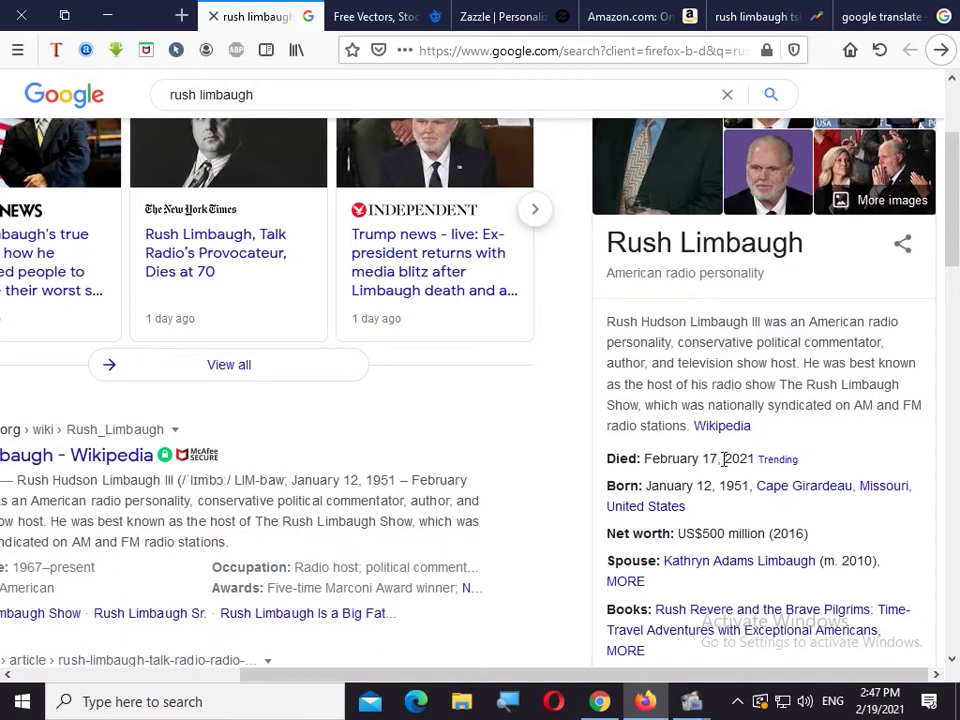
pyautogui.scroll(3, 723, 459)
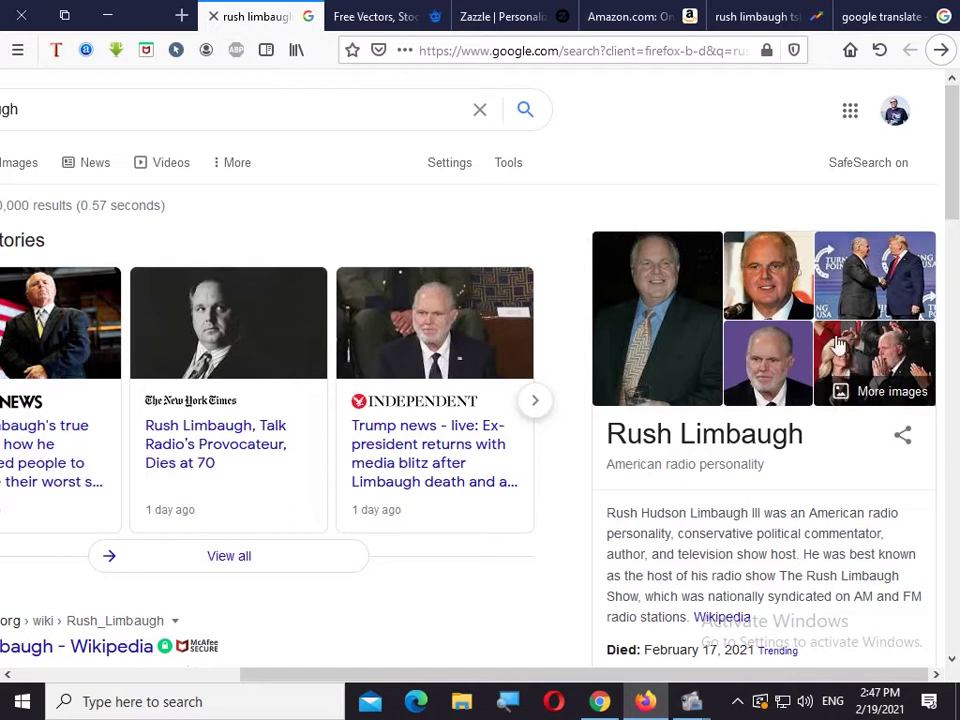
# Glance at Google Translate, then return to the rush limbaugh tshirt interest chart
pyautogui.click(886, 17)
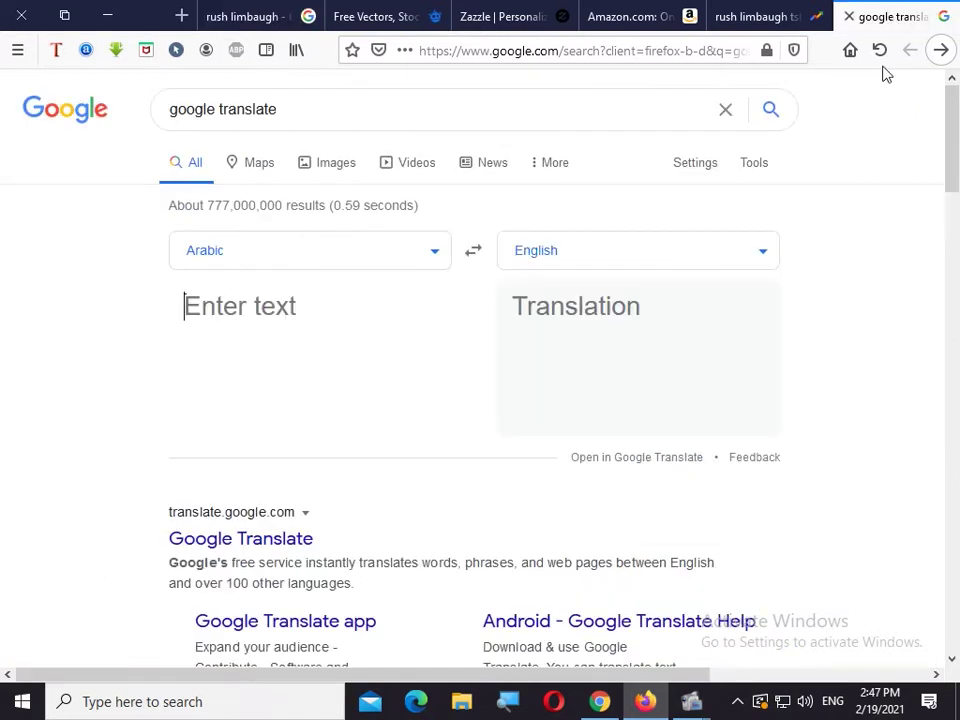
pyautogui.click(756, 22)
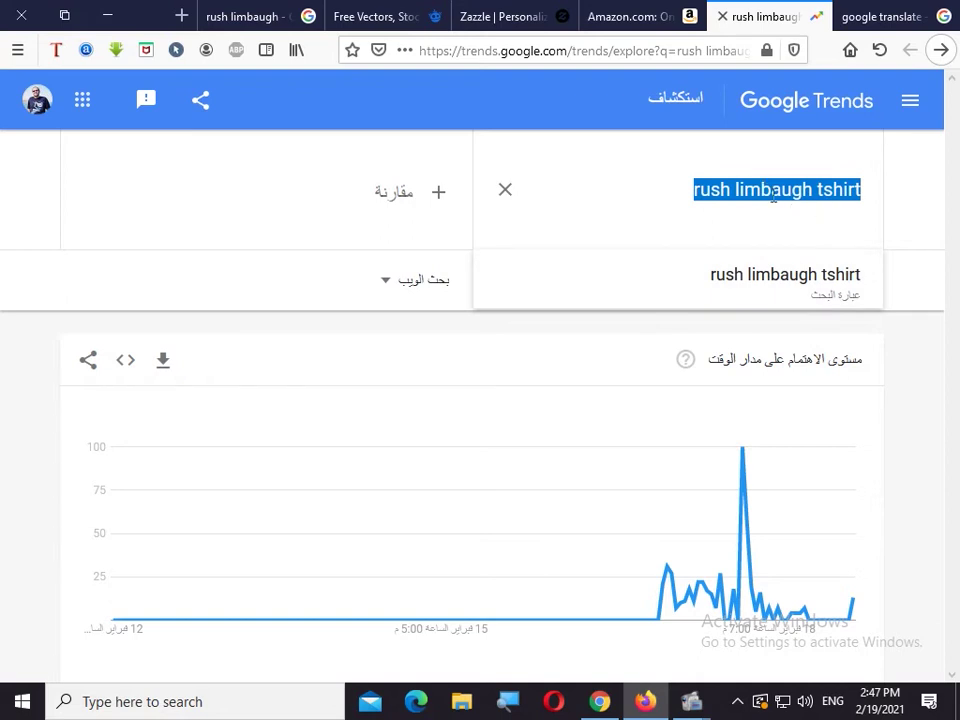
# Search Amazon for 'rush limbaugh tshirt', browse the 29 shirt results, and return to Google Trends
pyautogui.click(630, 16)
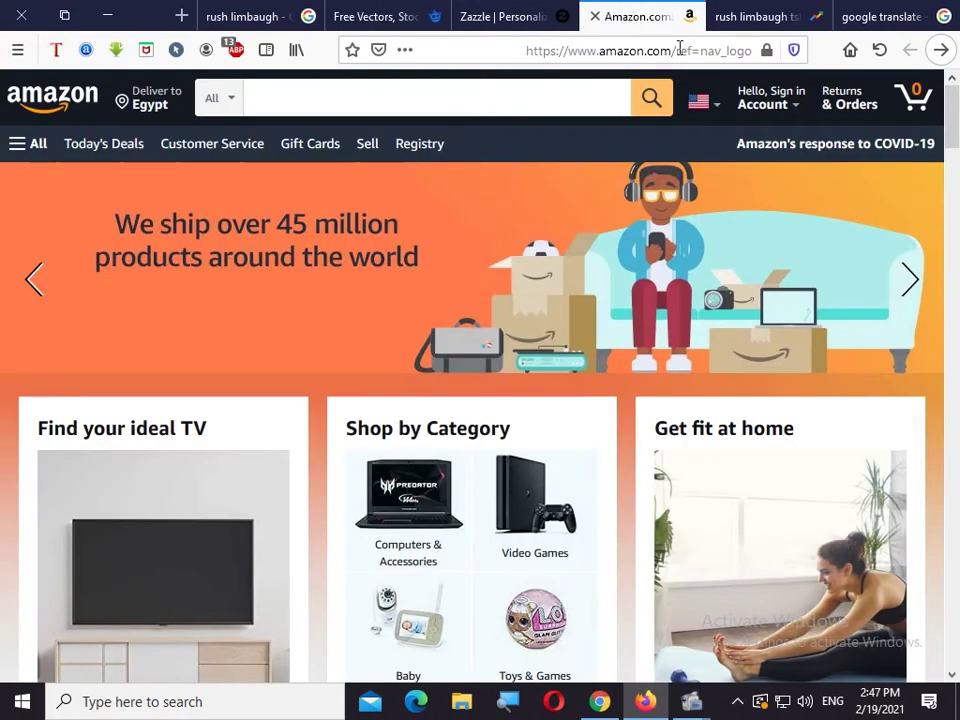
pyautogui.click(346, 104)
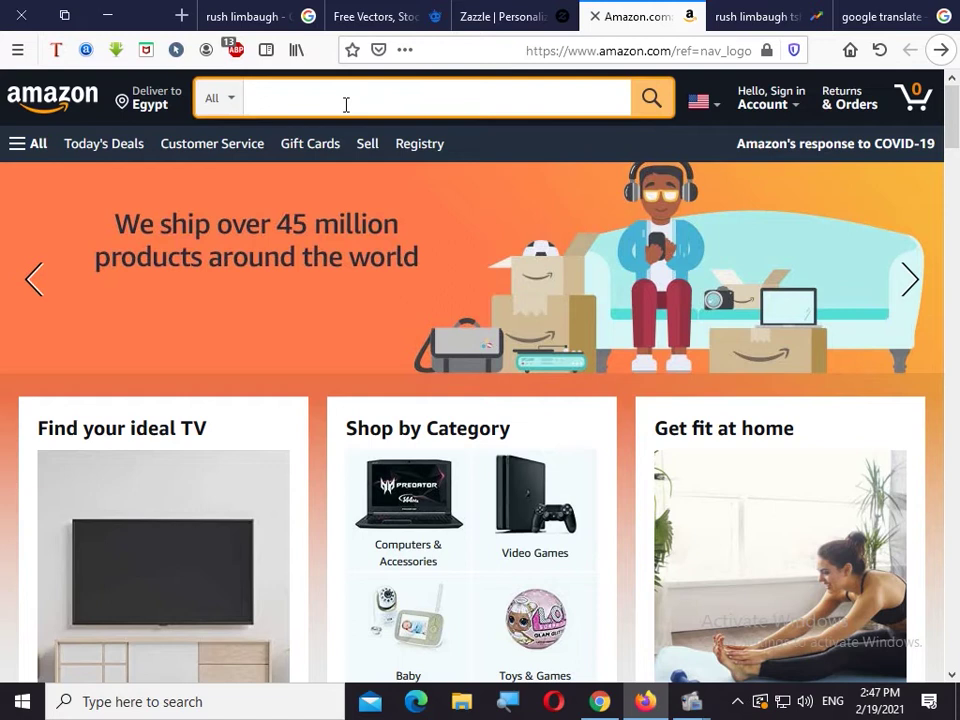
pyautogui.write('rush limbaugh tshirt')
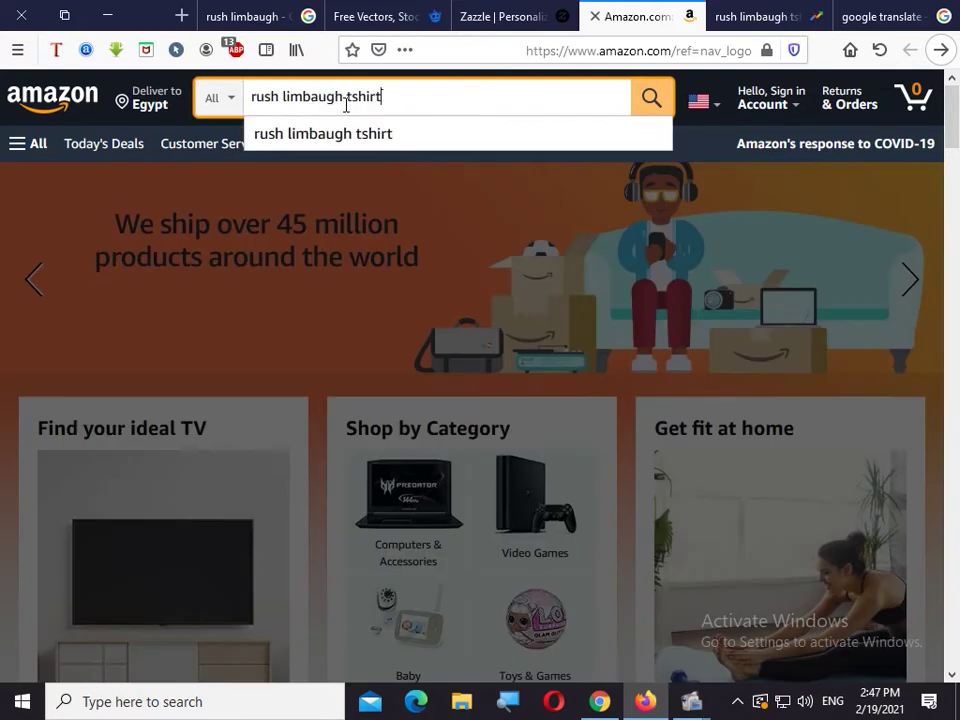
pyautogui.press('Return')
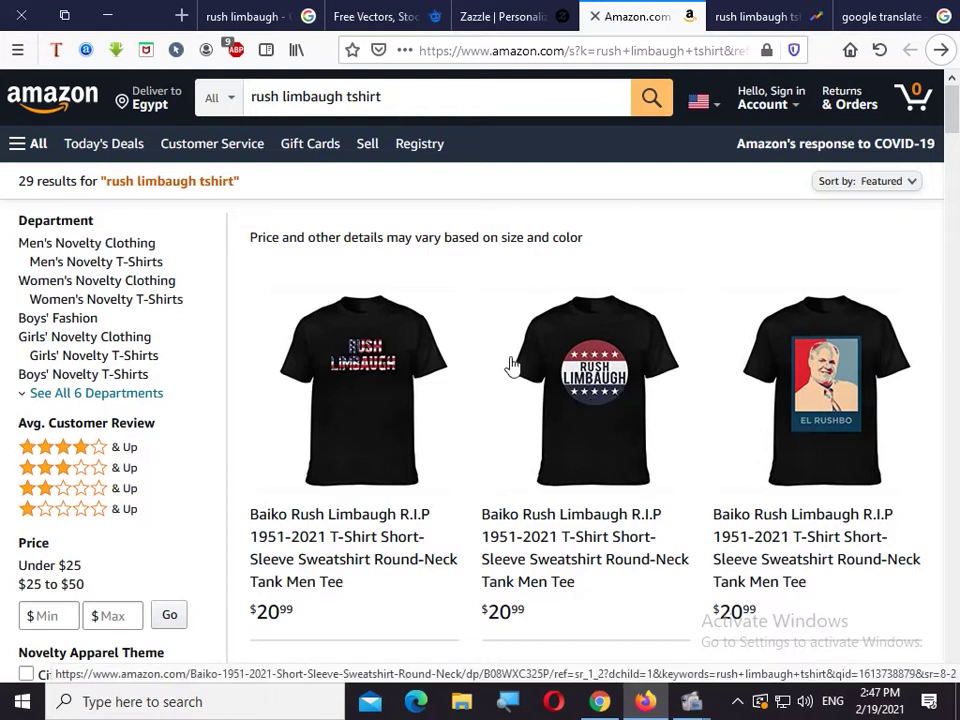
pyautogui.scroll(-2, 481, 365)
pyautogui.scroll(-2, 481, 365)
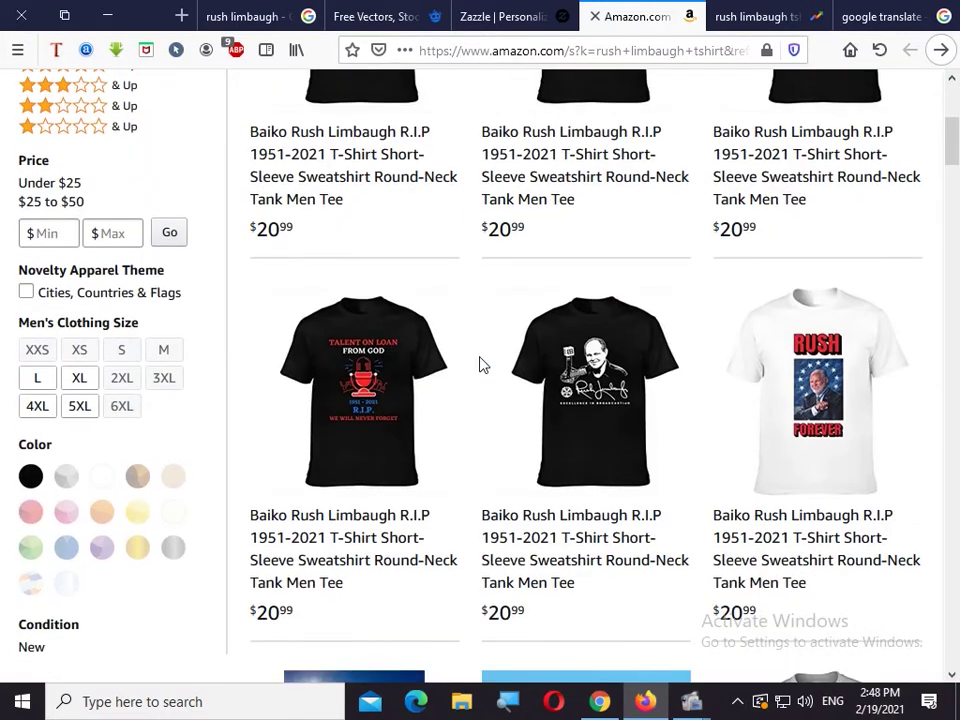
pyautogui.scroll(-1, 481, 365)
pyautogui.scroll(-2, 481, 365)
pyautogui.scroll(2, 481, 365)
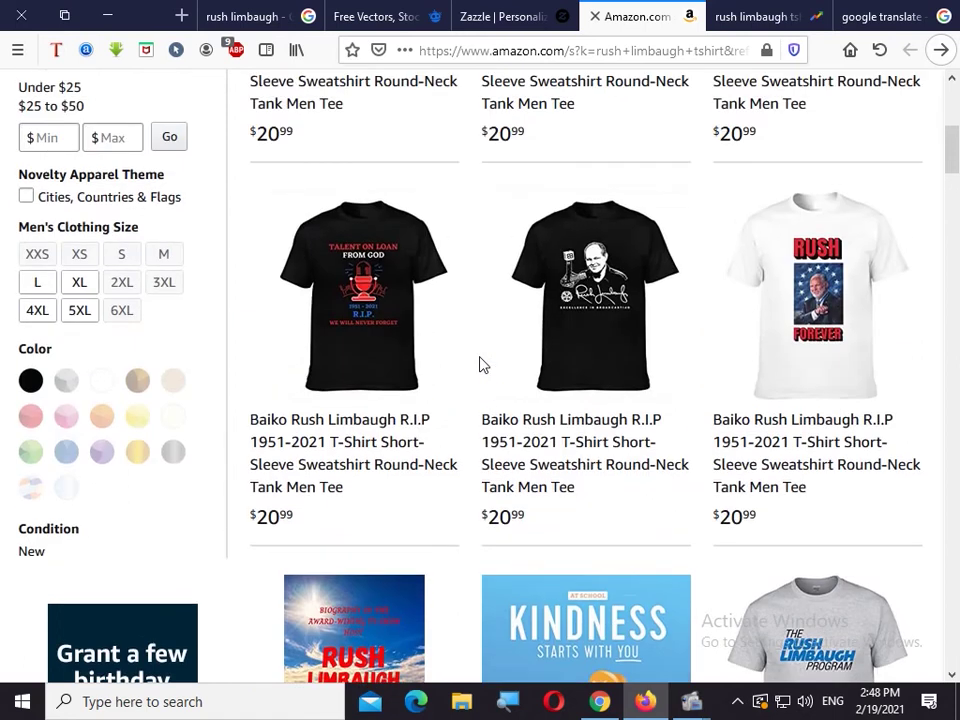
pyautogui.scroll(1, 481, 365)
pyautogui.scroll(4, 481, 365)
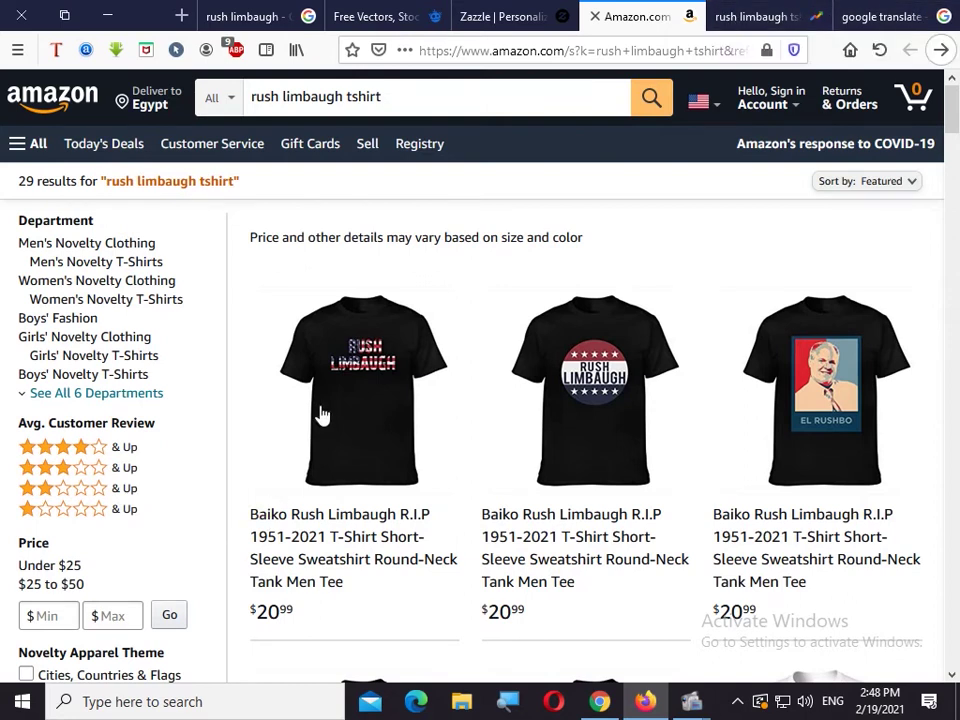
pyautogui.click(752, 20)
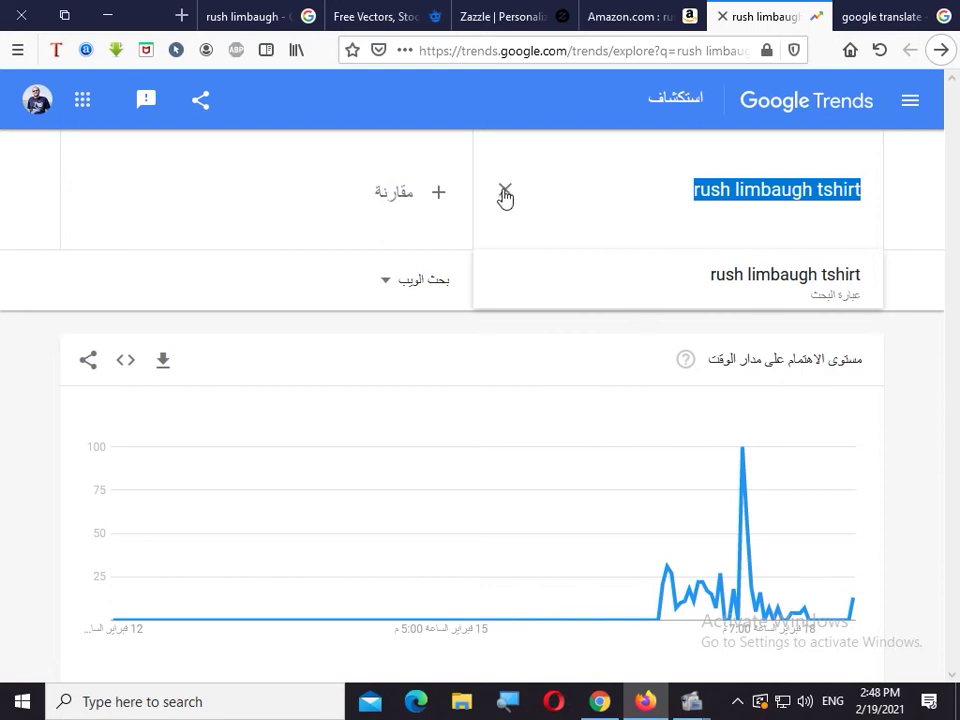
# Go forward to the tshirt results and open the gorilla glue girl tshirt query
pyautogui.click(941, 50)
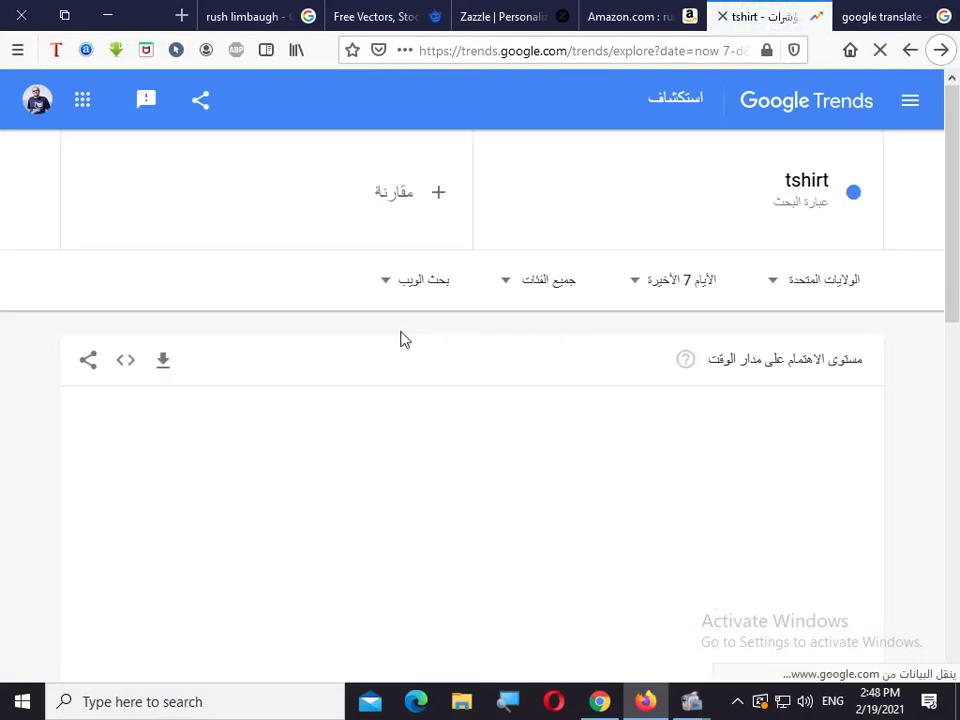
pyautogui.scroll(-2, 400, 340)
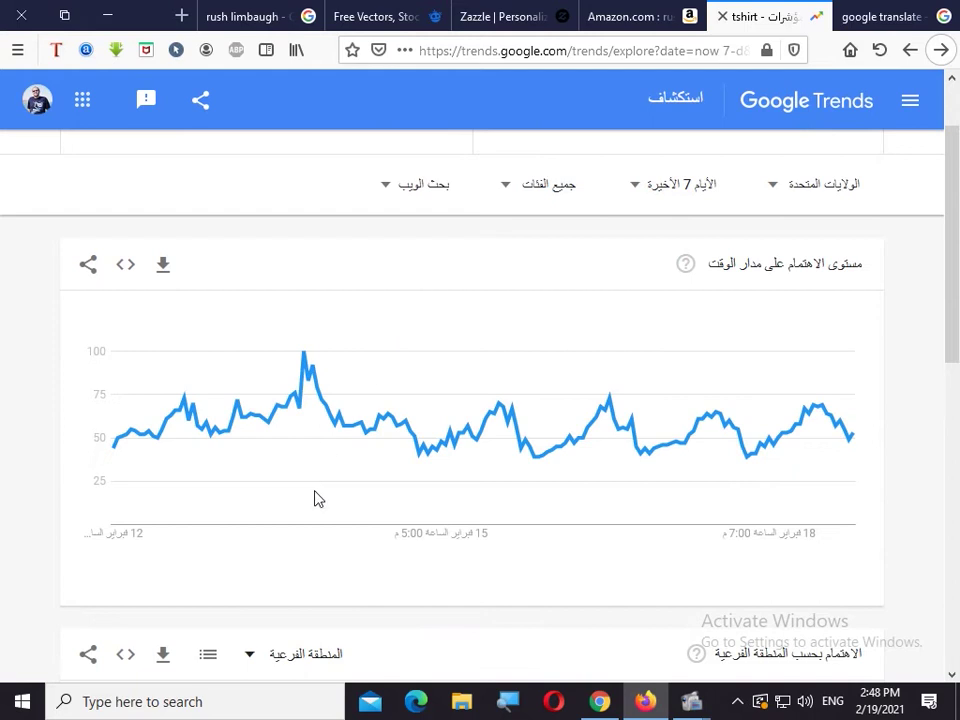
pyautogui.scroll(-5, 315, 500)
pyautogui.scroll(-5, 315, 500)
pyautogui.scroll(-3, 315, 500)
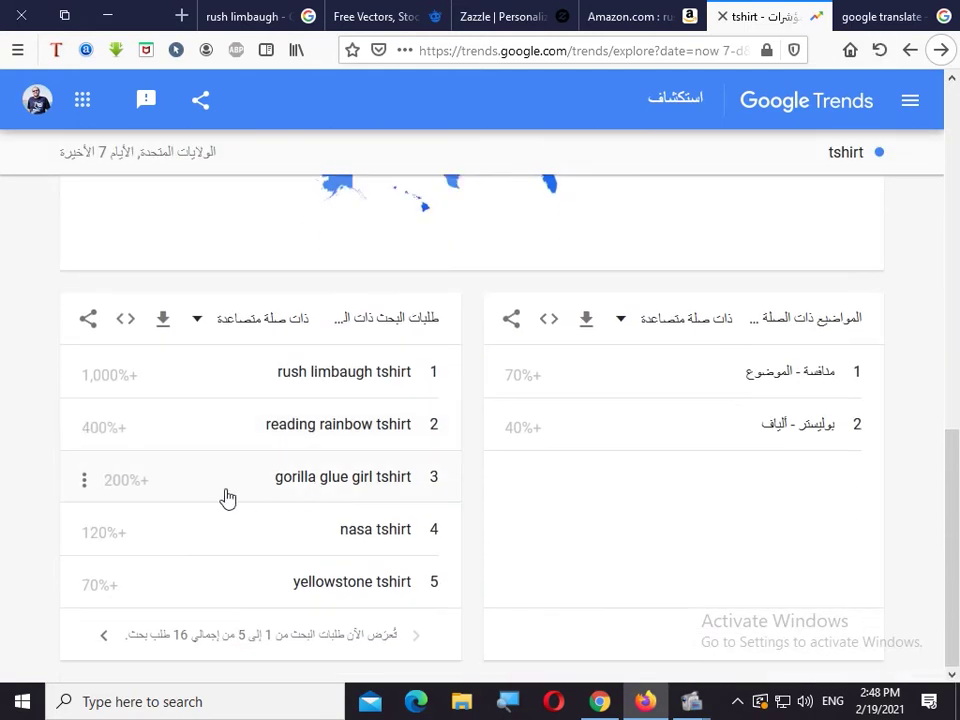
pyautogui.click(350, 479)
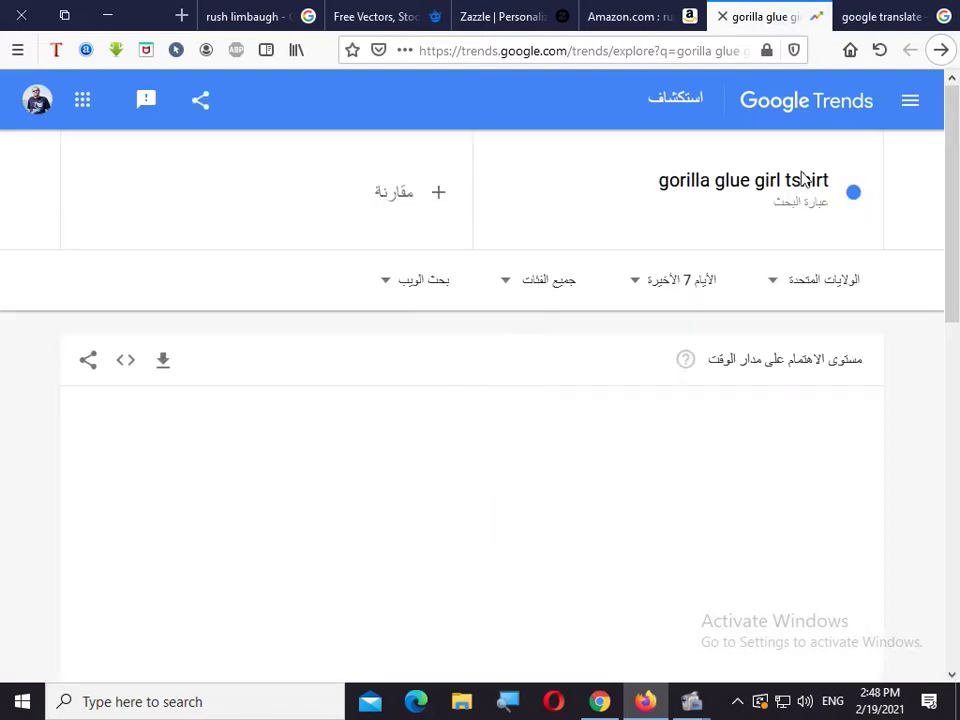
# Copy the gorilla glue girl tshirt term and show the Google Translate results
pyautogui.click(723, 178)
pyautogui.rightClick(725, 180)
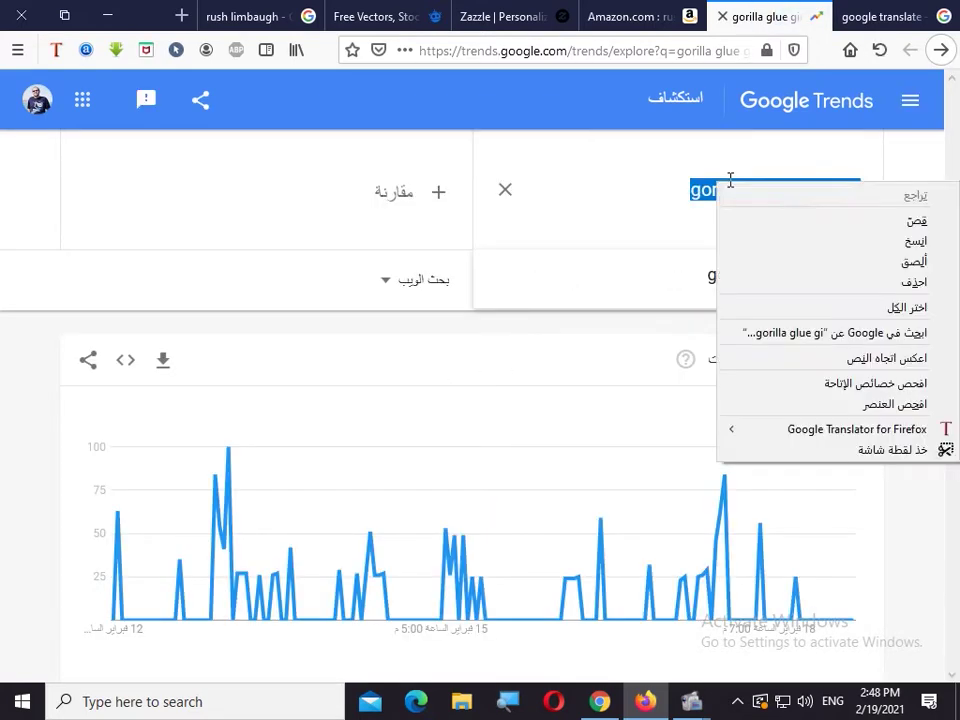
pyautogui.click(911, 243)
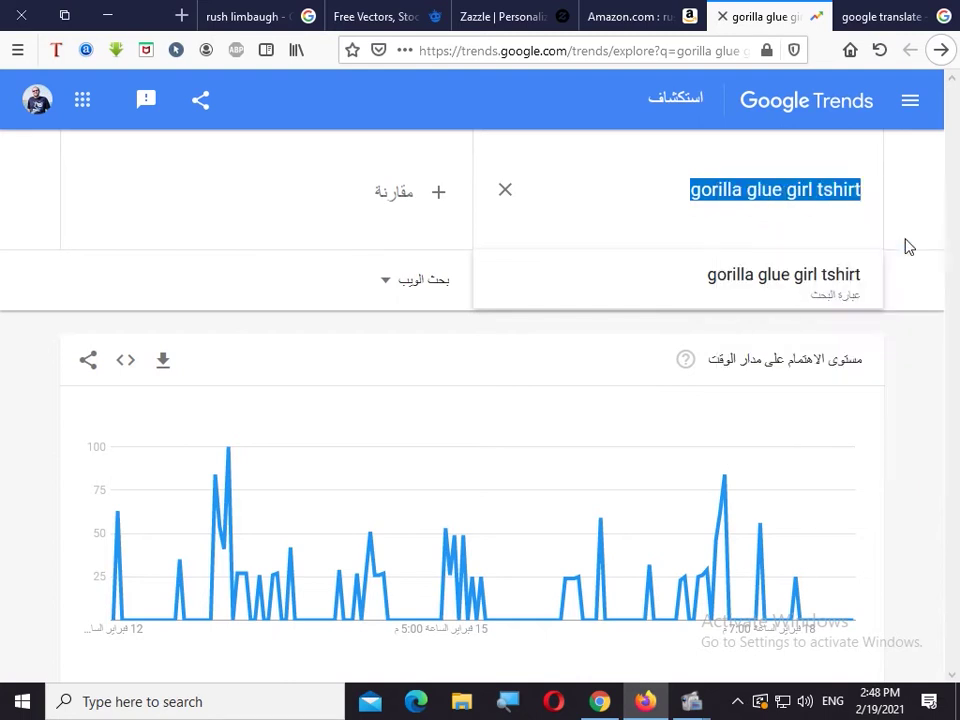
pyautogui.click(881, 18)
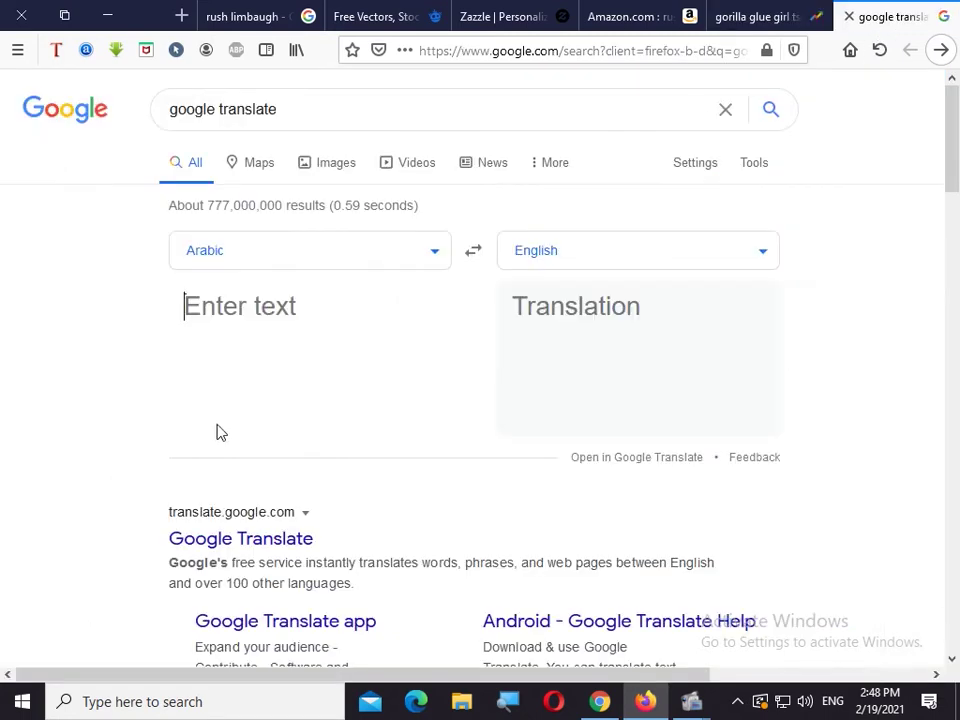
# Translate 'gorilla glue girl tshirt' from English into Arabic in Google Translate
pyautogui.click(474, 251)
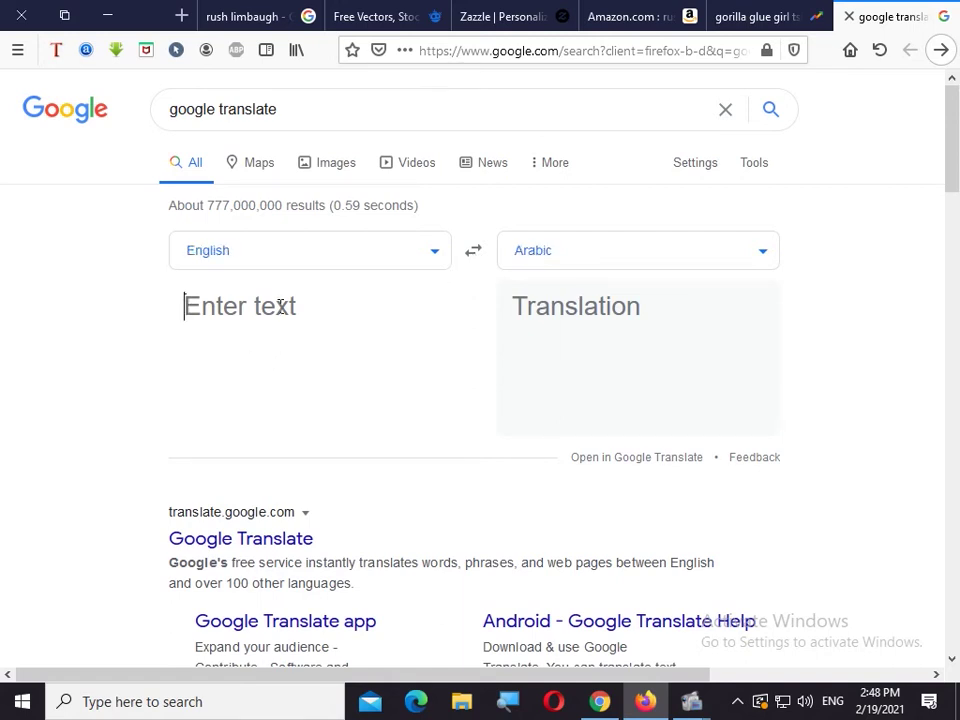
pyautogui.write('gorilla glue girl tshirt')
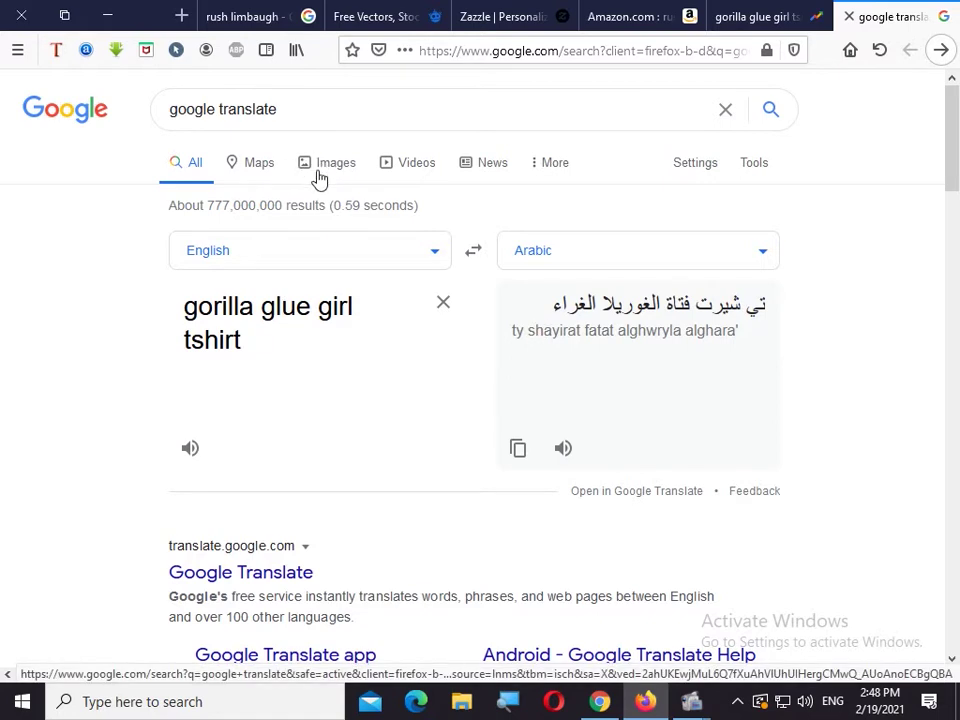
pyautogui.click(606, 20)
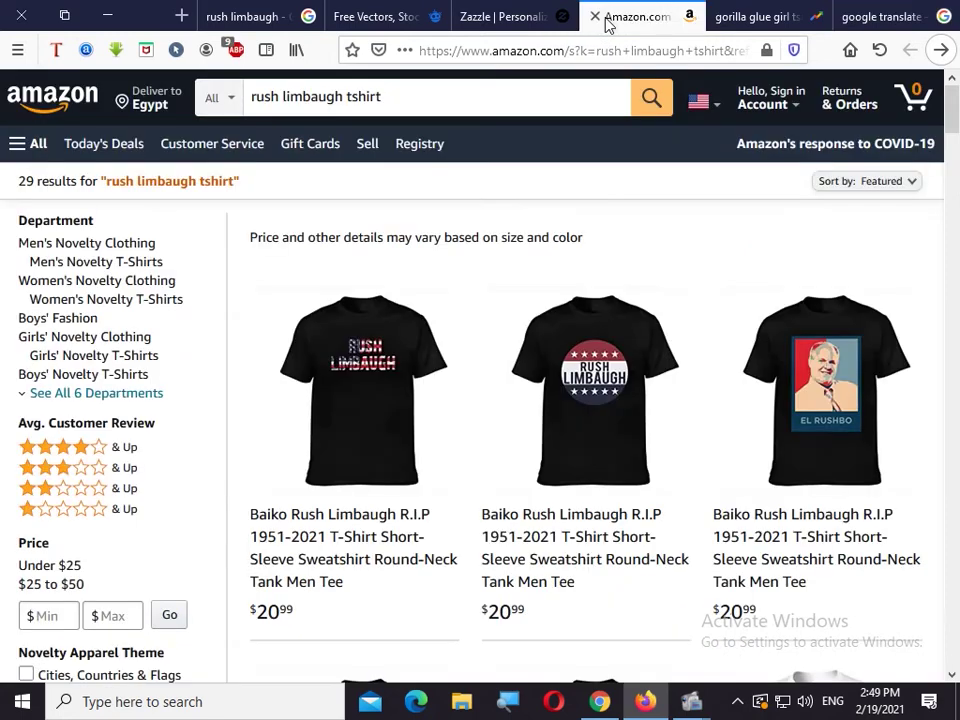
# Search Amazon for 'gorilla glue girl tshirt', replacing the rush limbaugh search
pyautogui.click(538, 80)
pyautogui.hotkey('ctrl', 'a')
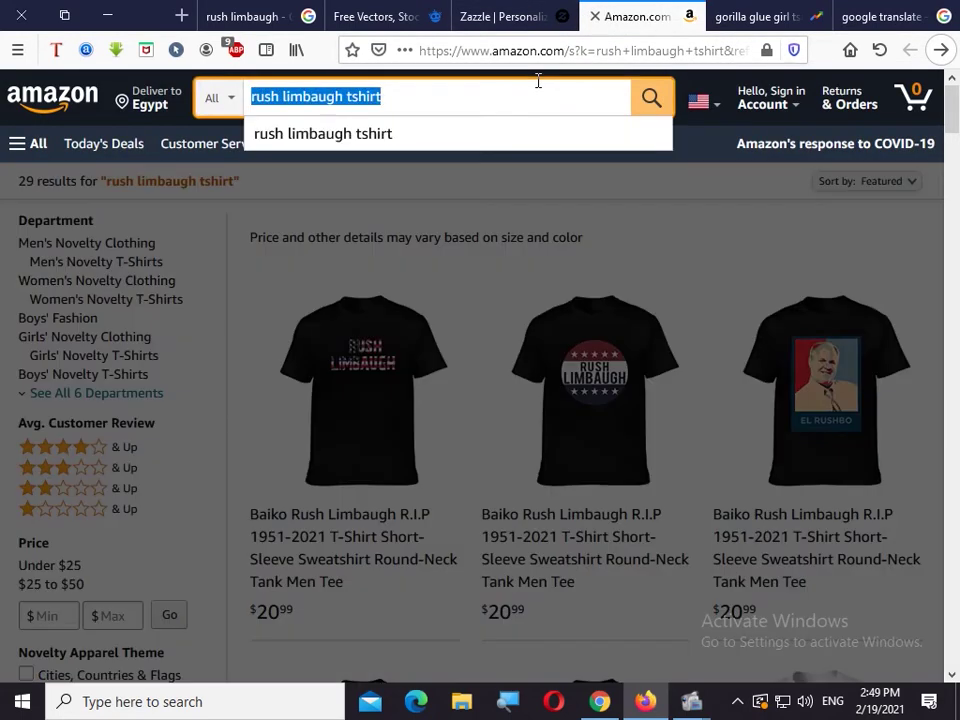
pyautogui.write('gorilla glue girl tshirt')
pyautogui.press('Return')
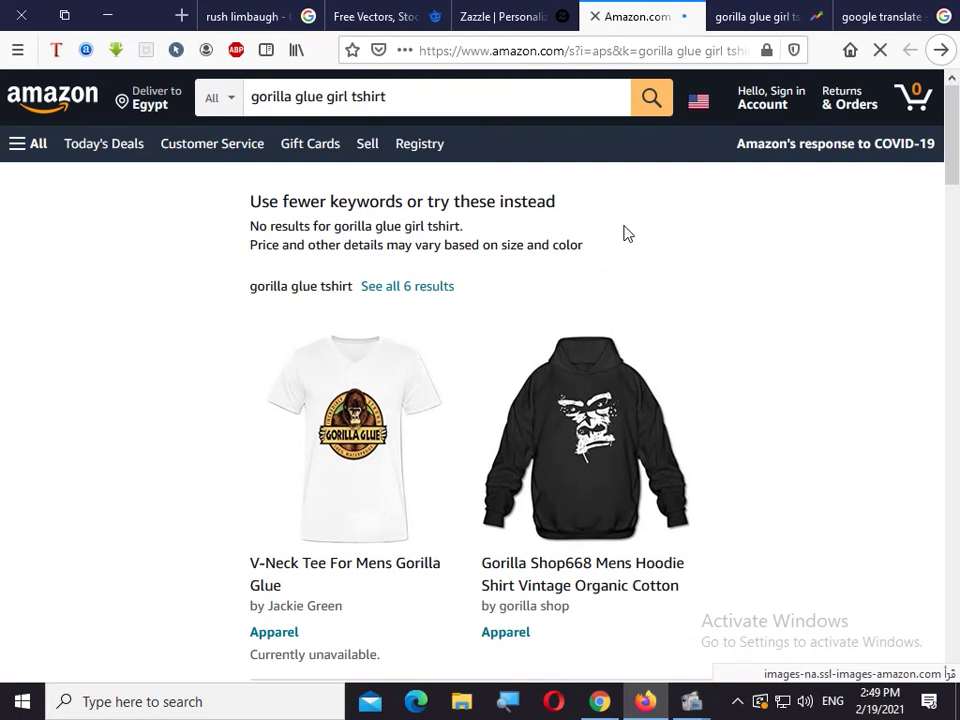
# Look through the related gorilla shirt results Amazon shows instead of exact matches
pyautogui.scroll(-3, 722, 330)
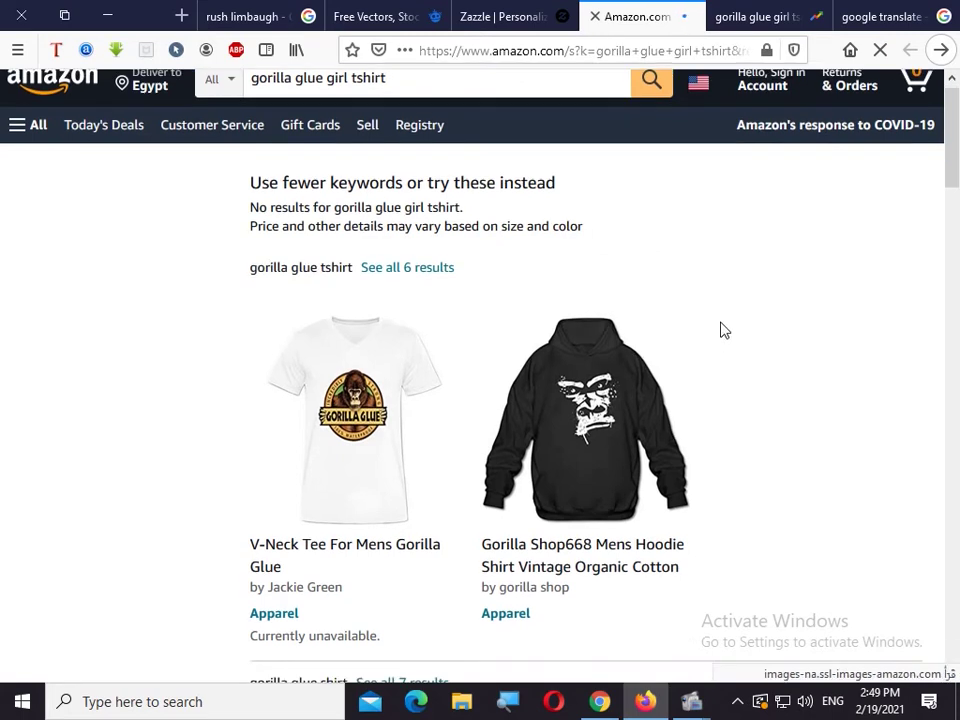
pyautogui.scroll(-1, 724, 330)
pyautogui.scroll(-1, 724, 330)
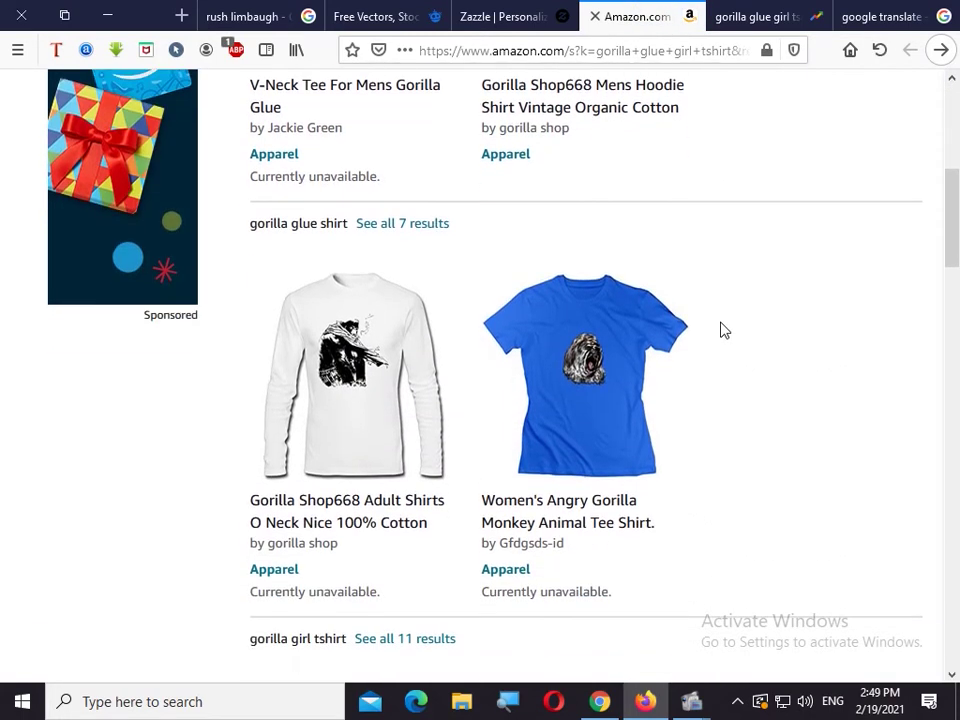
pyautogui.scroll(-1, 724, 330)
pyautogui.scroll(-1, 724, 330)
pyautogui.scroll(-2, 724, 330)
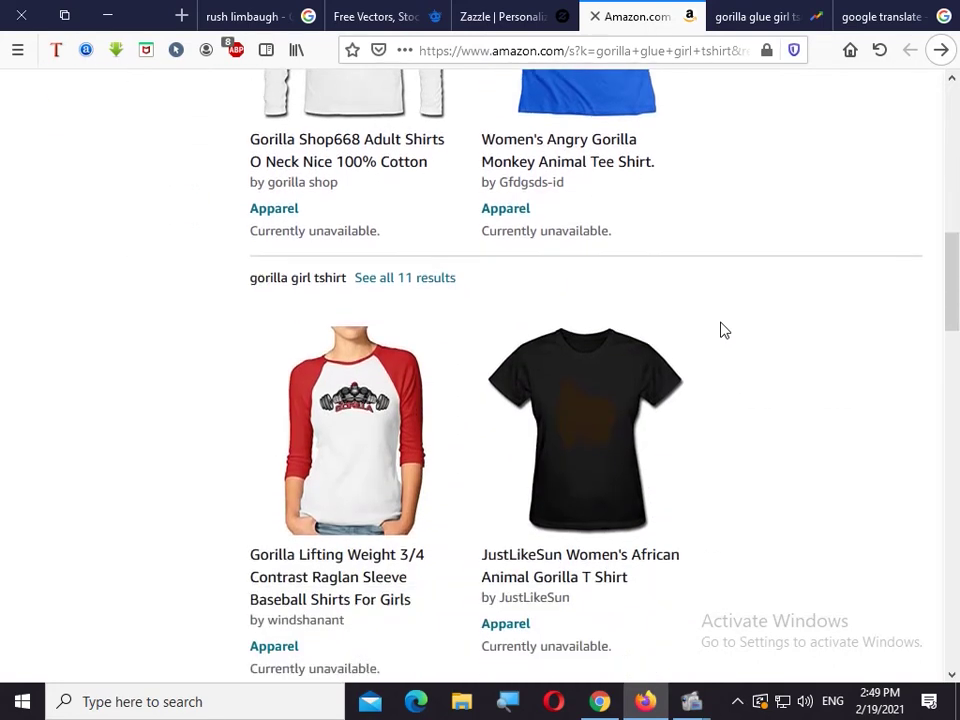
pyautogui.scroll(-1, 724, 330)
pyautogui.scroll(-3, 724, 330)
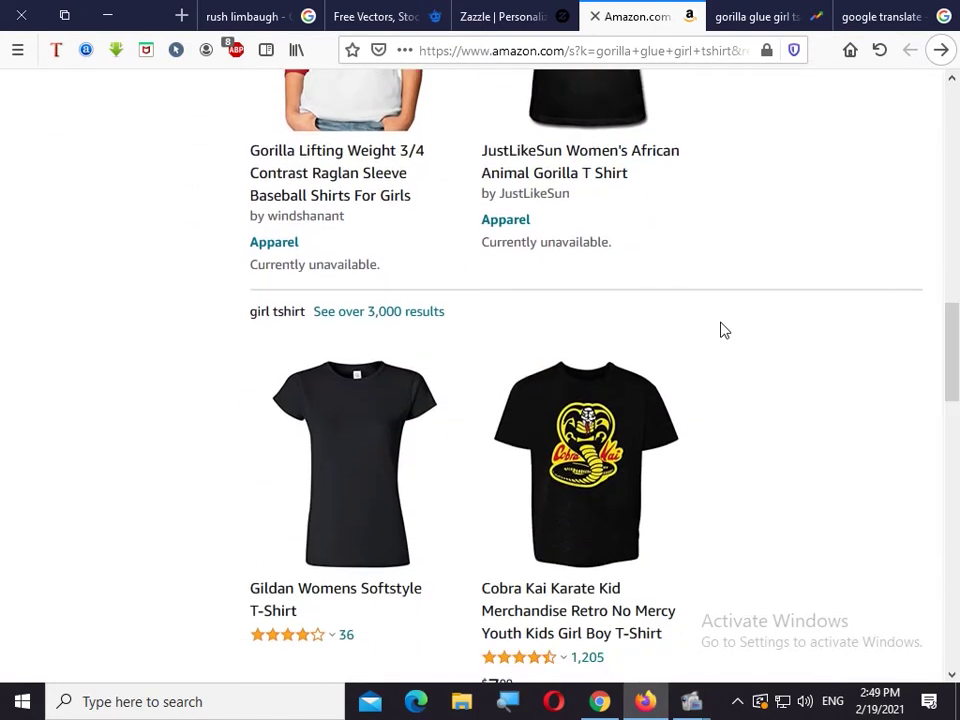
pyautogui.scroll(2, 720, 330)
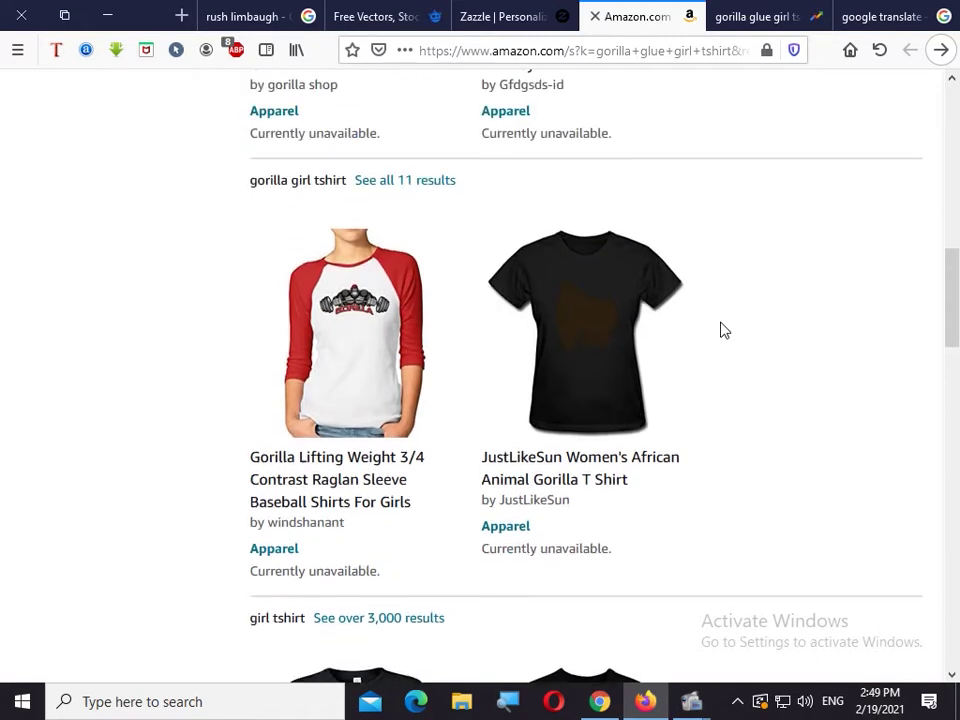
pyautogui.scroll(1, 720, 330)
pyautogui.scroll(3, 720, 330)
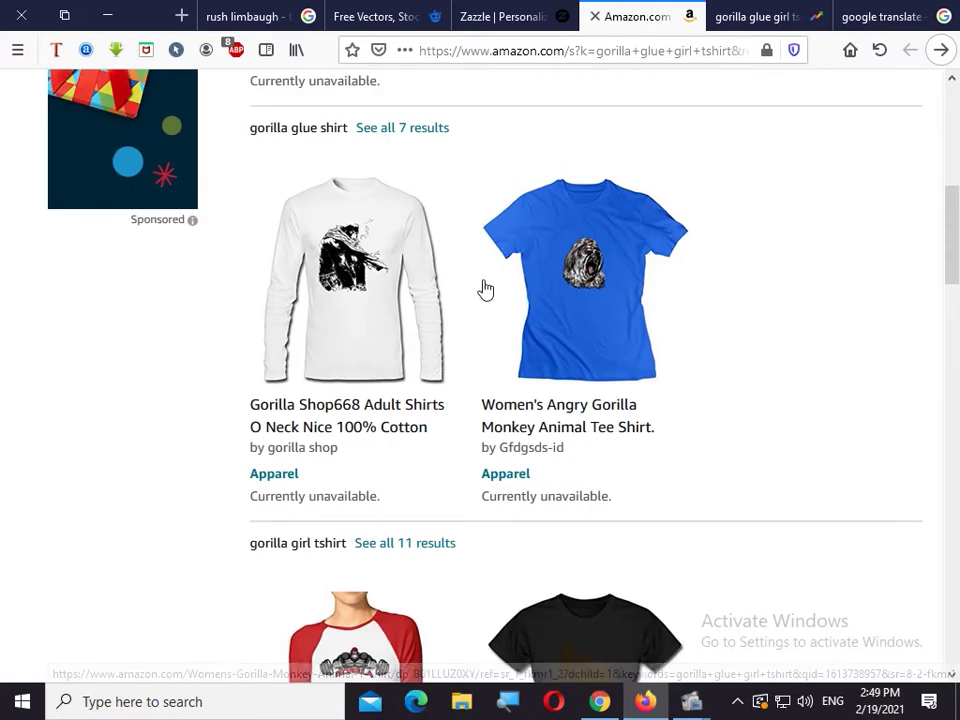
pyautogui.click(499, 18)
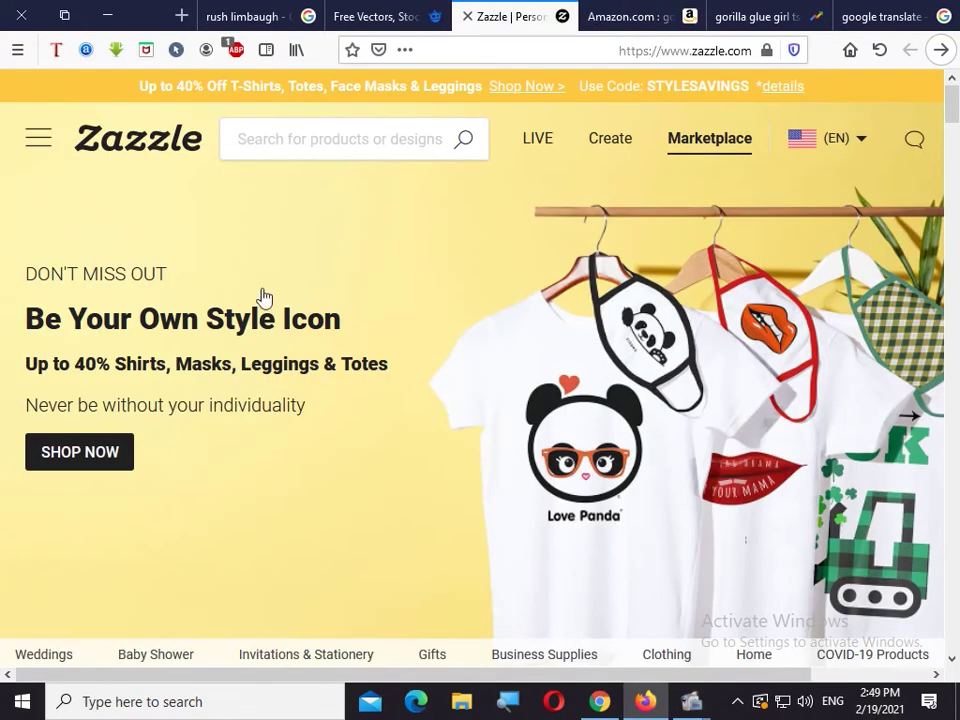
# Search Zazzle for 'gorilla glue girl tshirt'
pyautogui.click(315, 150)
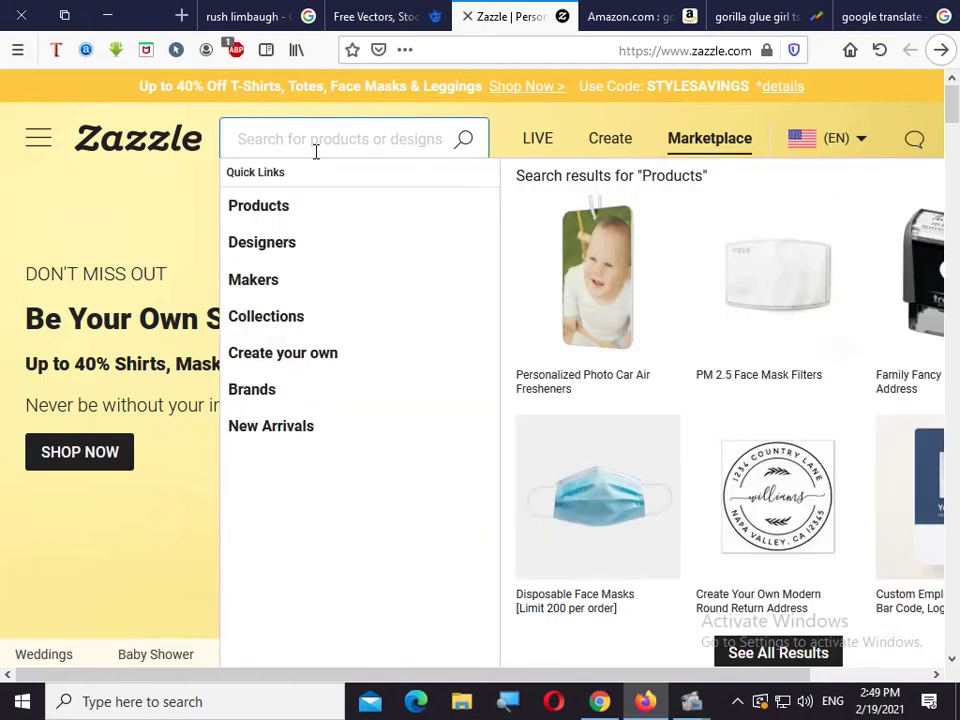
pyautogui.write('gorilla glue girl tshirt')
pyautogui.press('Return')
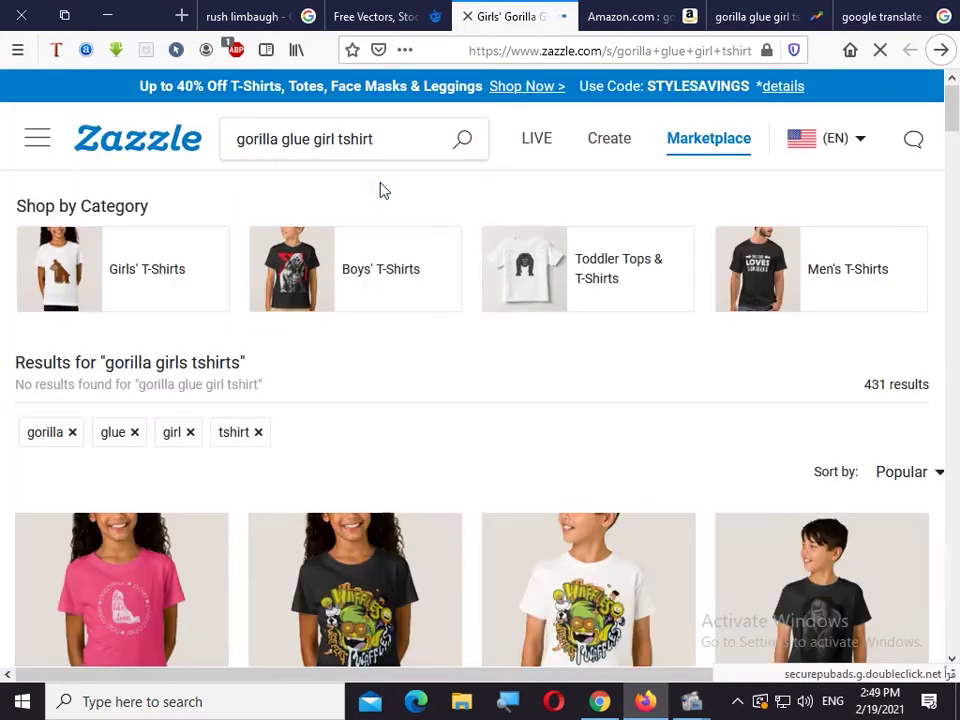
# Browse the 431 gorilla girls' t-shirts Zazzle offers in place of exact results
pyautogui.scroll(-2, 380, 190)
pyautogui.scroll(-1, 380, 190)
pyautogui.scroll(-1, 380, 190)
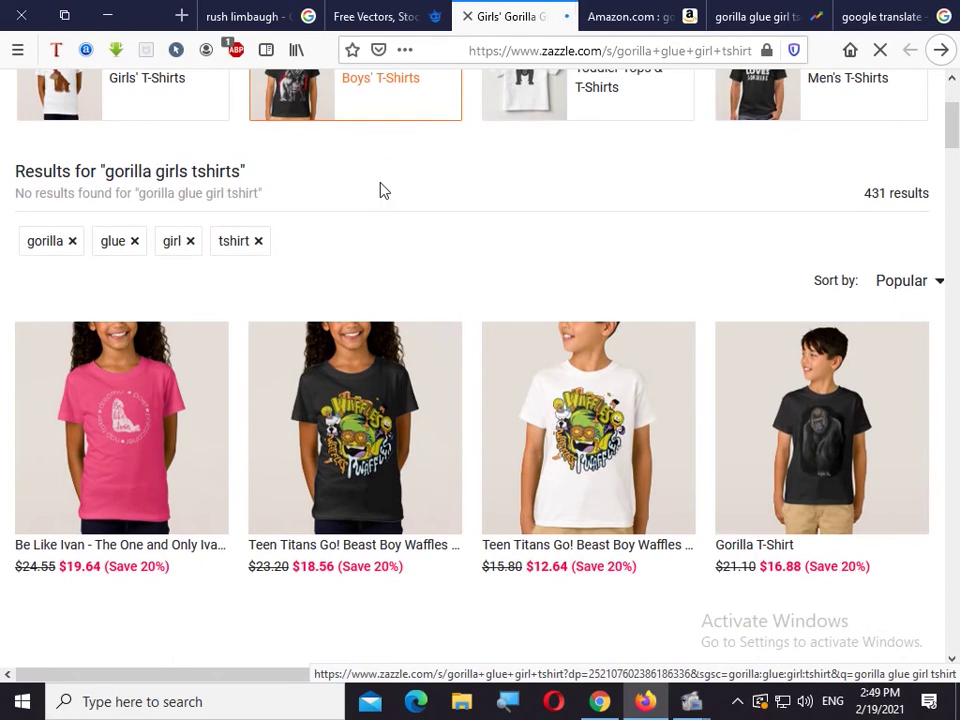
pyautogui.scroll(-2, 381, 190)
pyautogui.scroll(-2, 508, 363)
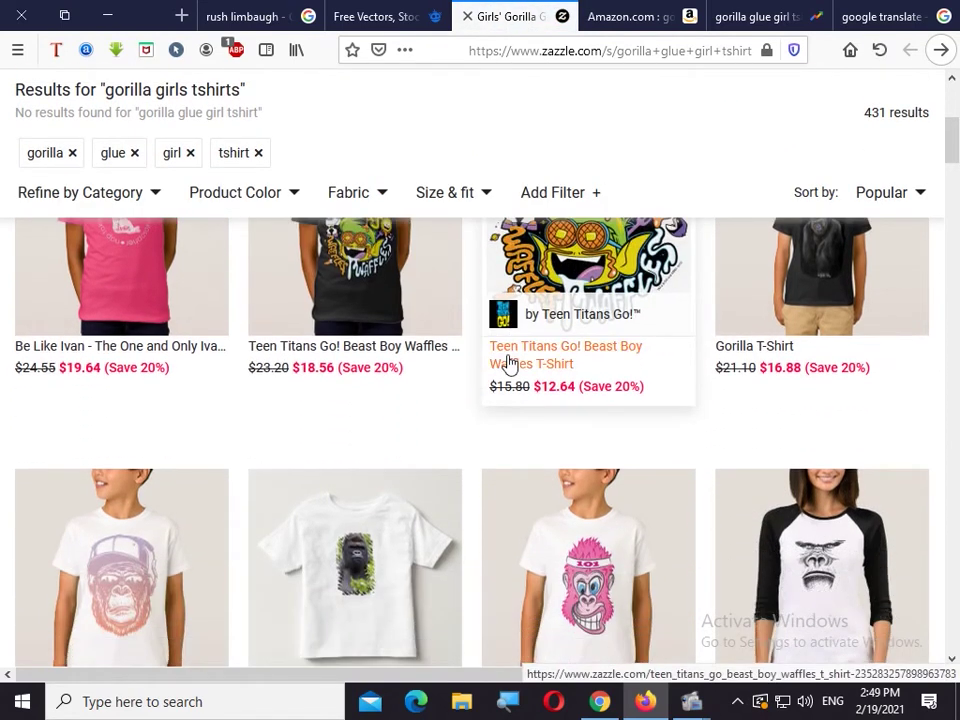
pyautogui.scroll(-1, 530, 410)
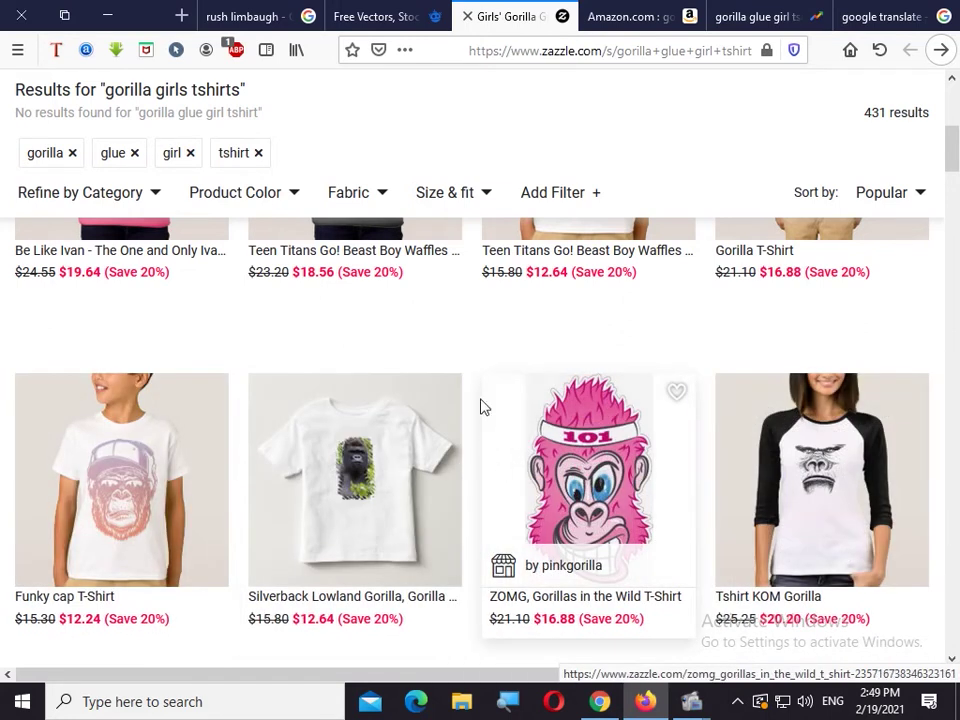
pyautogui.scroll(3, 474, 350)
pyautogui.scroll(1, 474, 350)
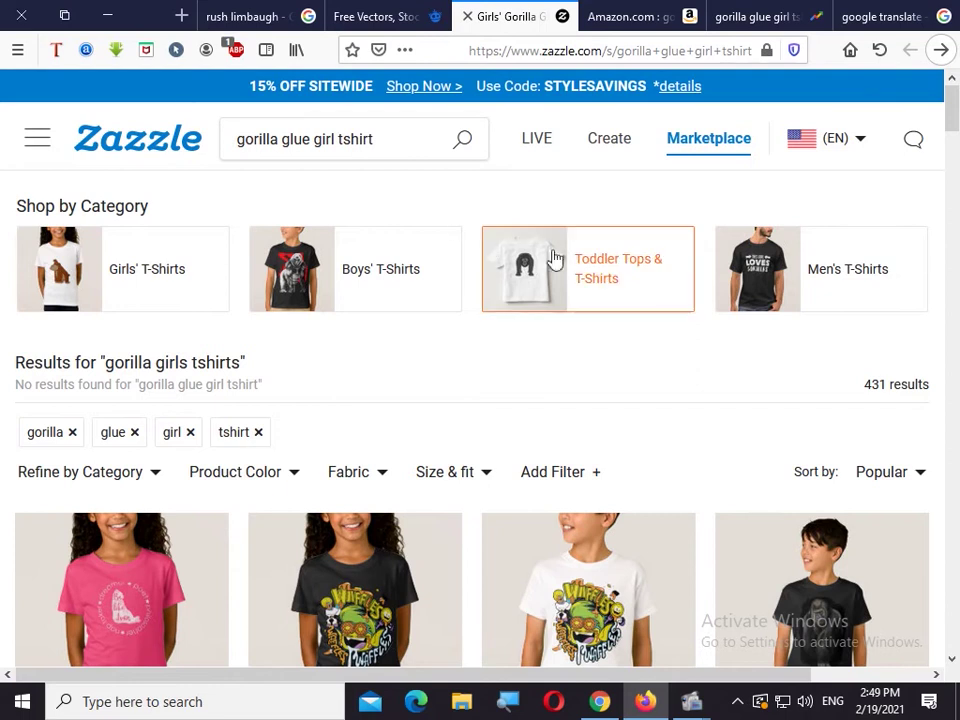
pyautogui.scroll(-1, 476, 400)
pyautogui.scroll(-4, 600, 450)
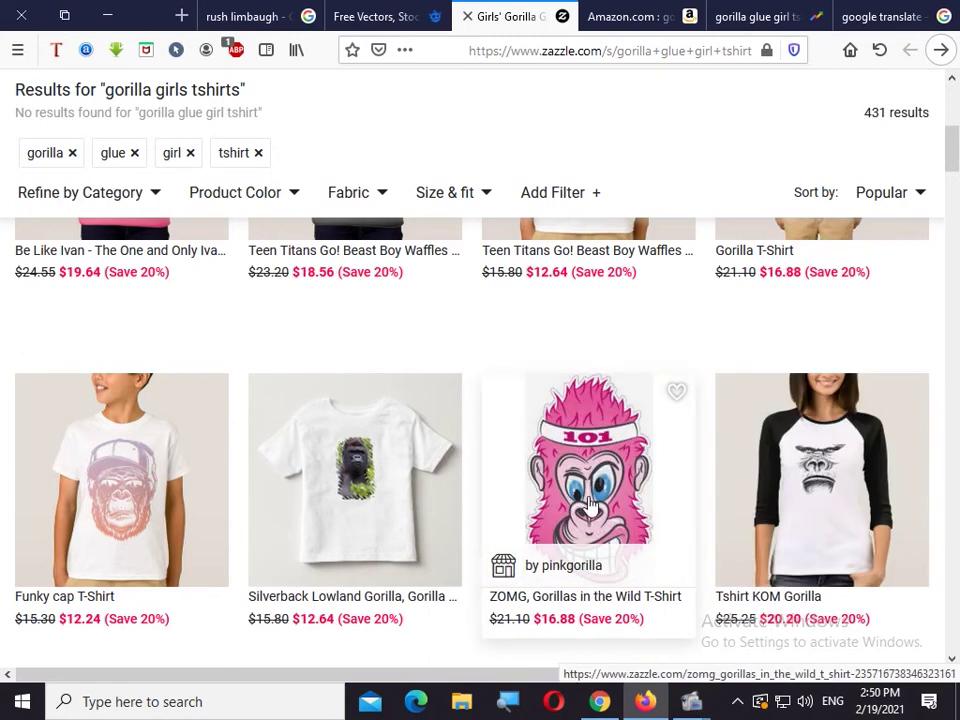
pyautogui.scroll(-5, 591, 505)
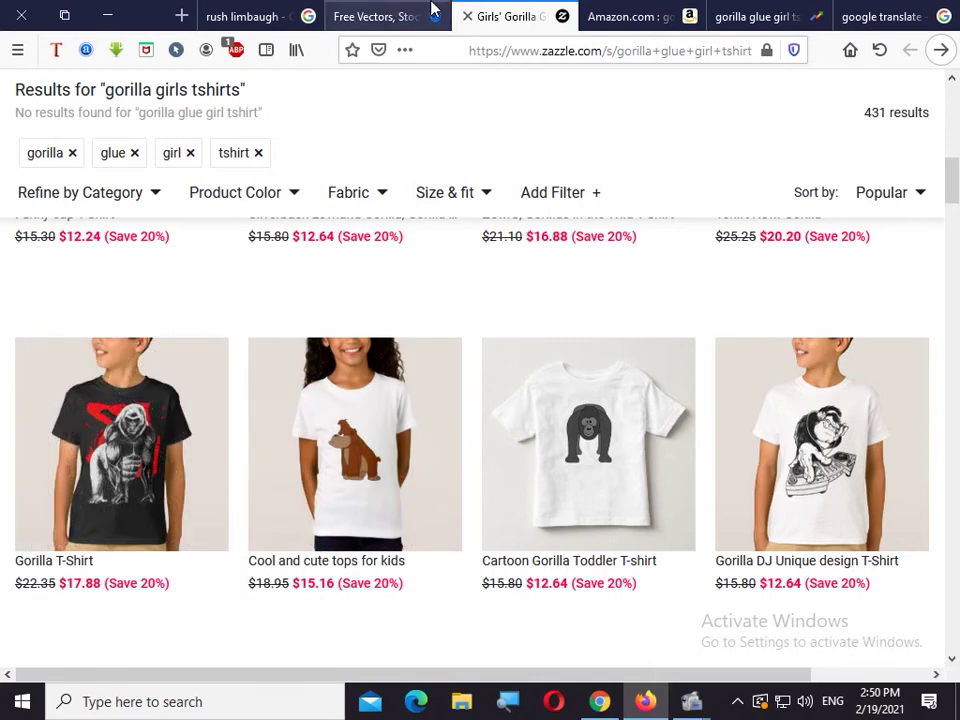
pyautogui.click(400, 26)
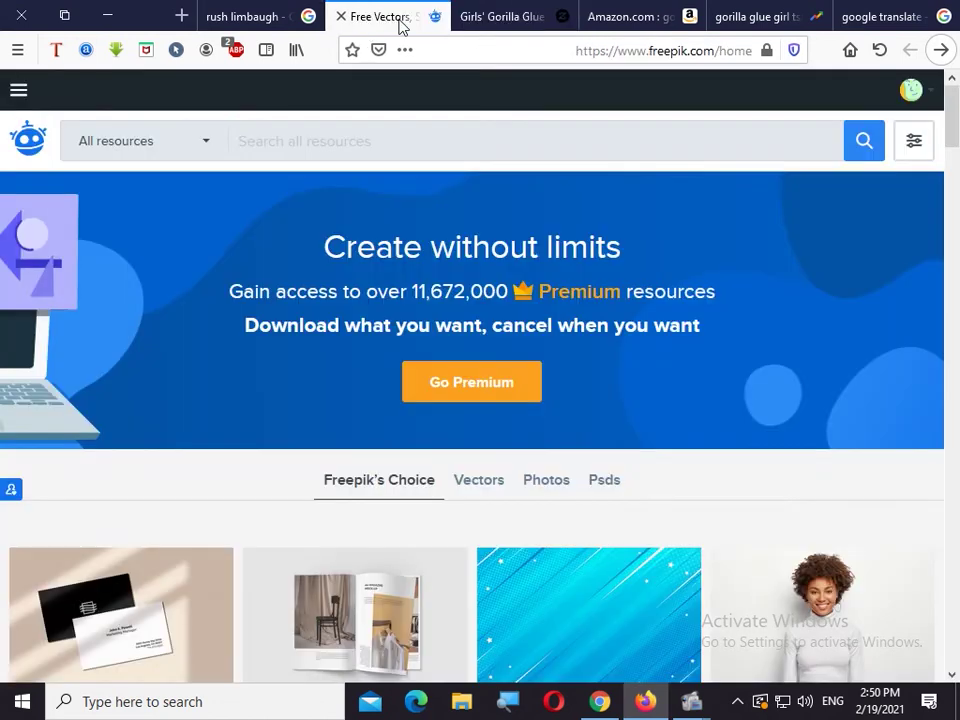
# Copy the word 'gorilla' from the English source text of the translation
pyautogui.click(868, 20)
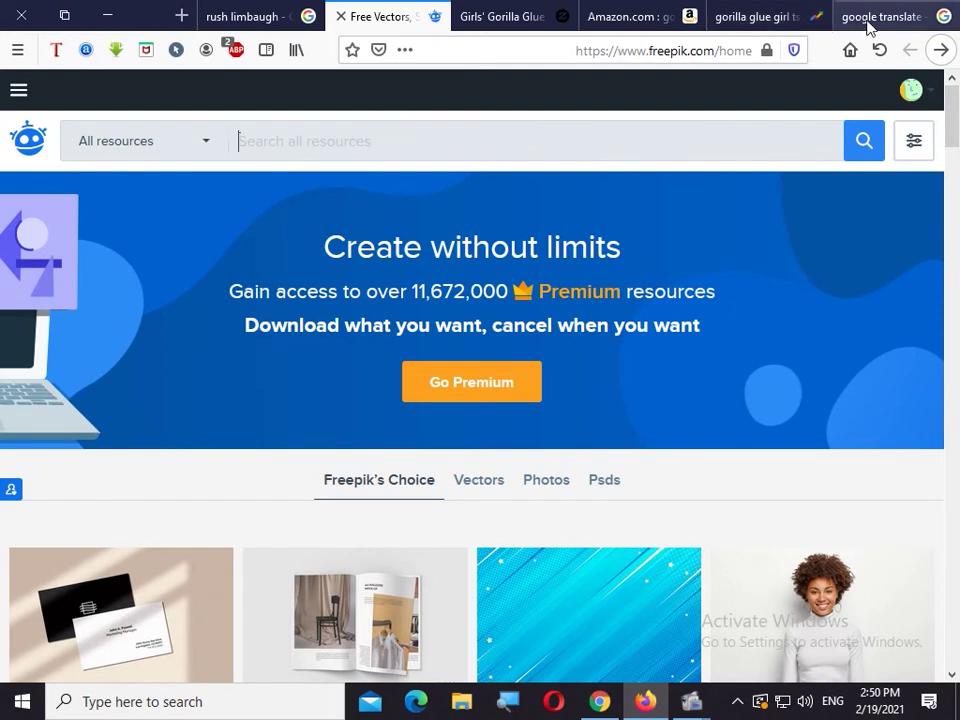
pyautogui.click(242, 338)
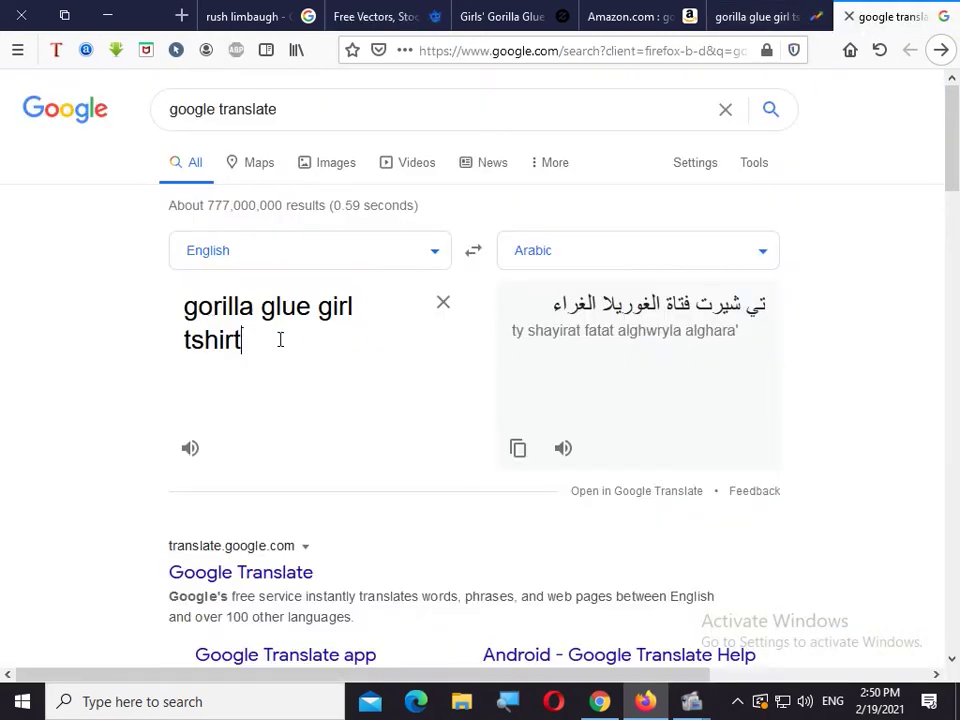
pyautogui.click(214, 310)
pyautogui.doubleClick(214, 310)
pyautogui.rightClick(216, 314)
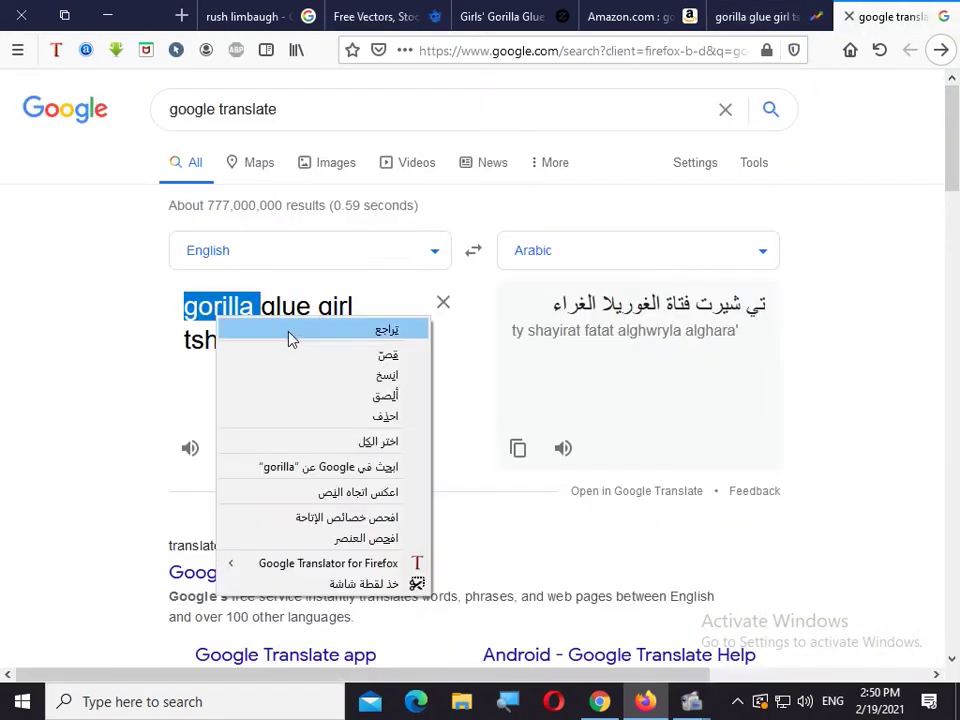
pyautogui.click(386, 376)
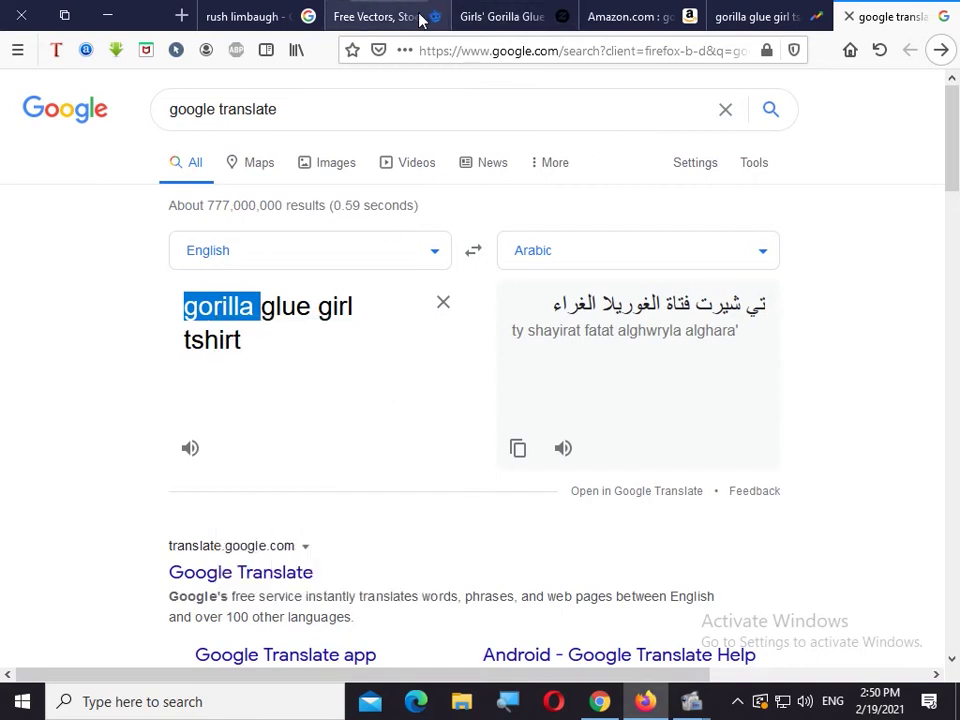
# Search Freepik for 'gorilla'
pyautogui.click(368, 17)
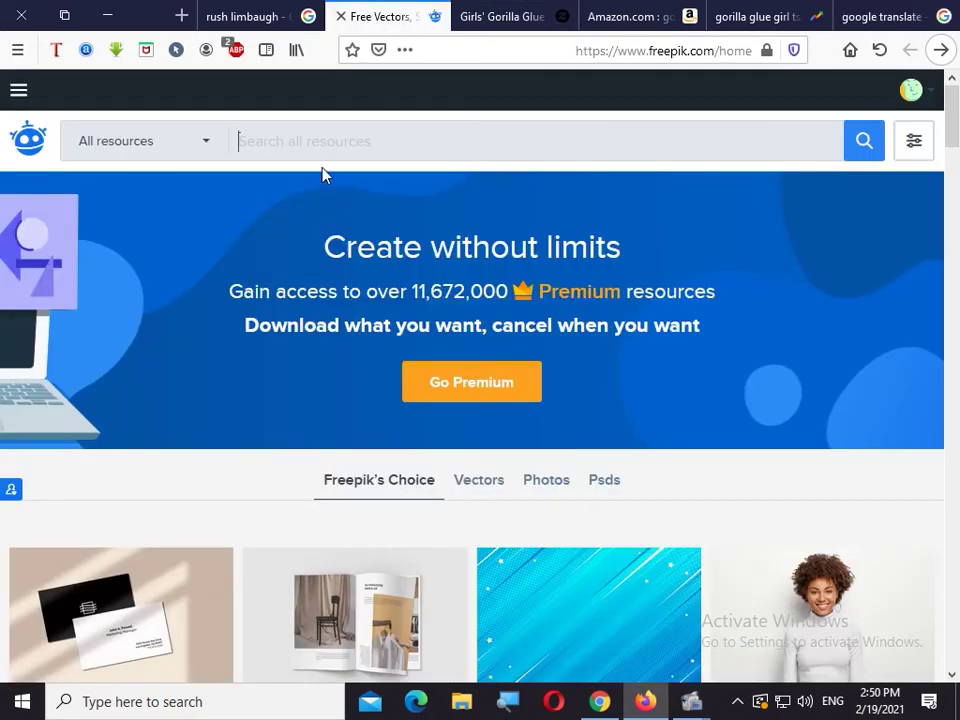
pyautogui.hotkey('ctrl', 'v')
pyautogui.press('BackSpace')
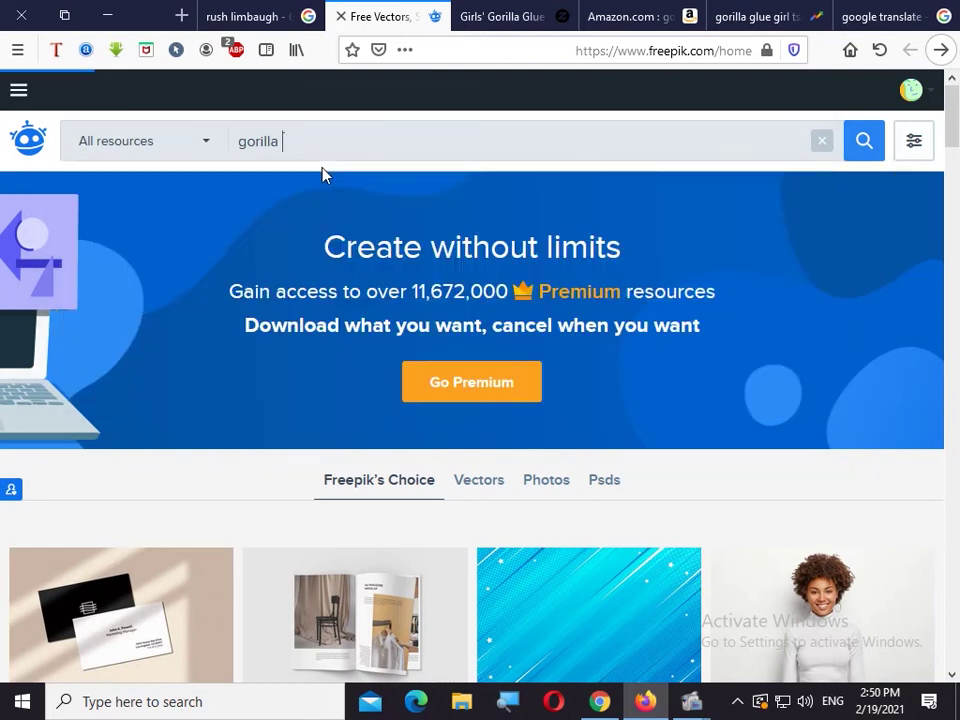
pyautogui.press('Return')
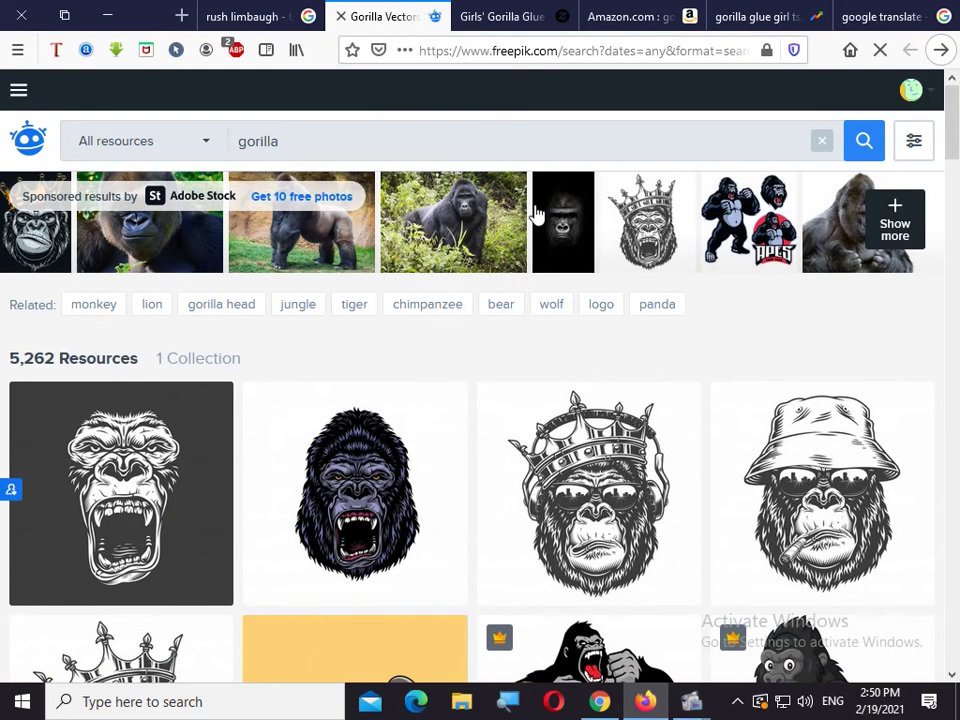
# Scroll through the gorilla vector results on Freepik and back up
pyautogui.scroll(-2, 537, 215)
pyautogui.scroll(-2, 537, 215)
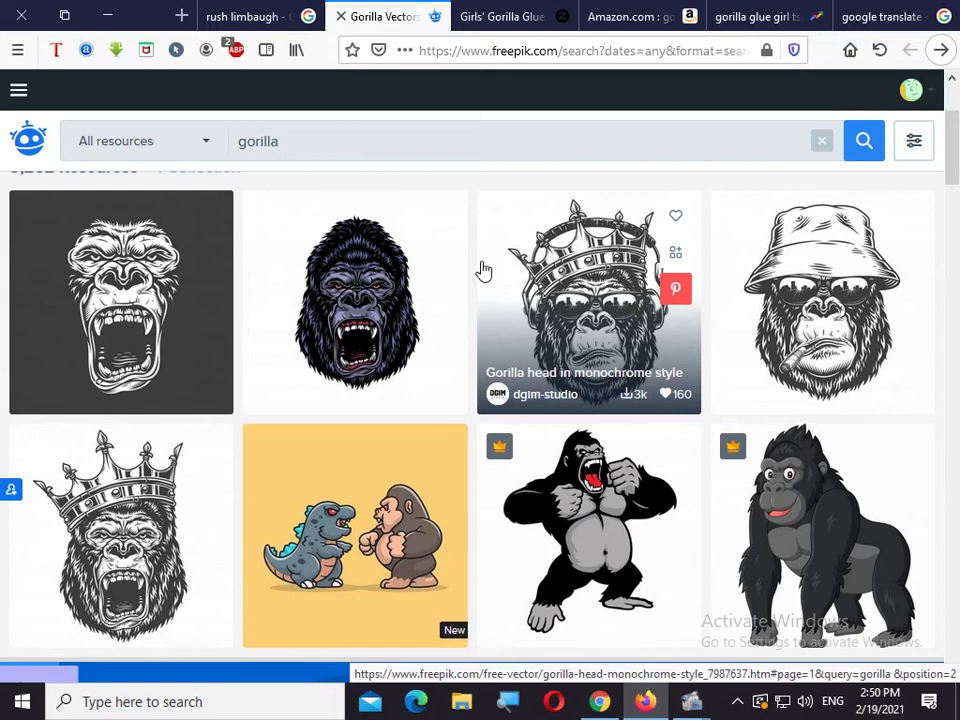
pyautogui.scroll(-3, 483, 270)
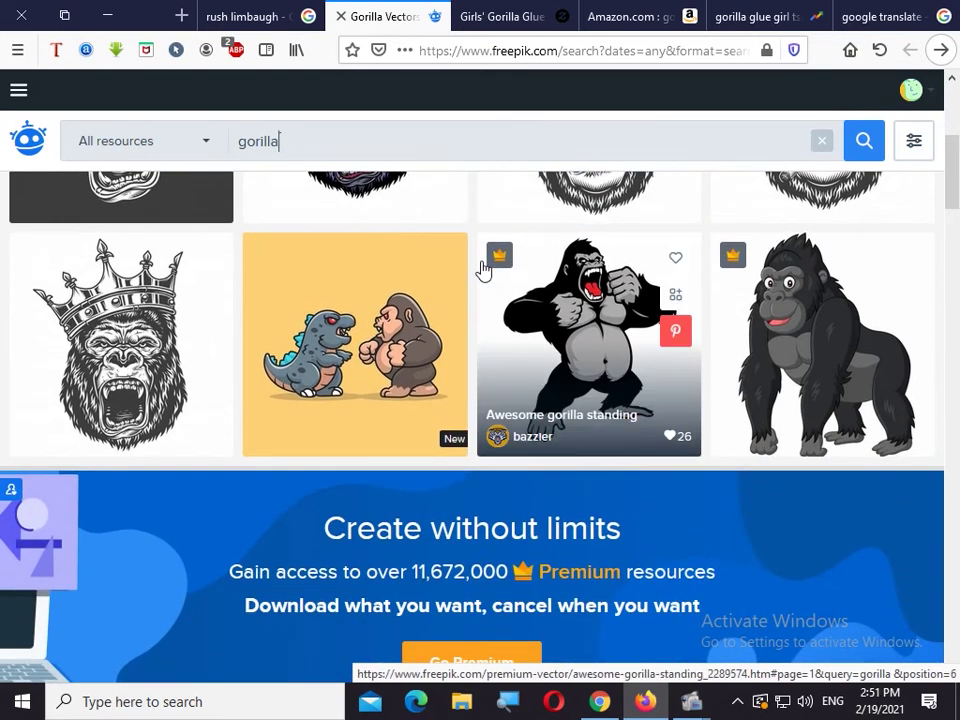
pyautogui.scroll(-2, 483, 270)
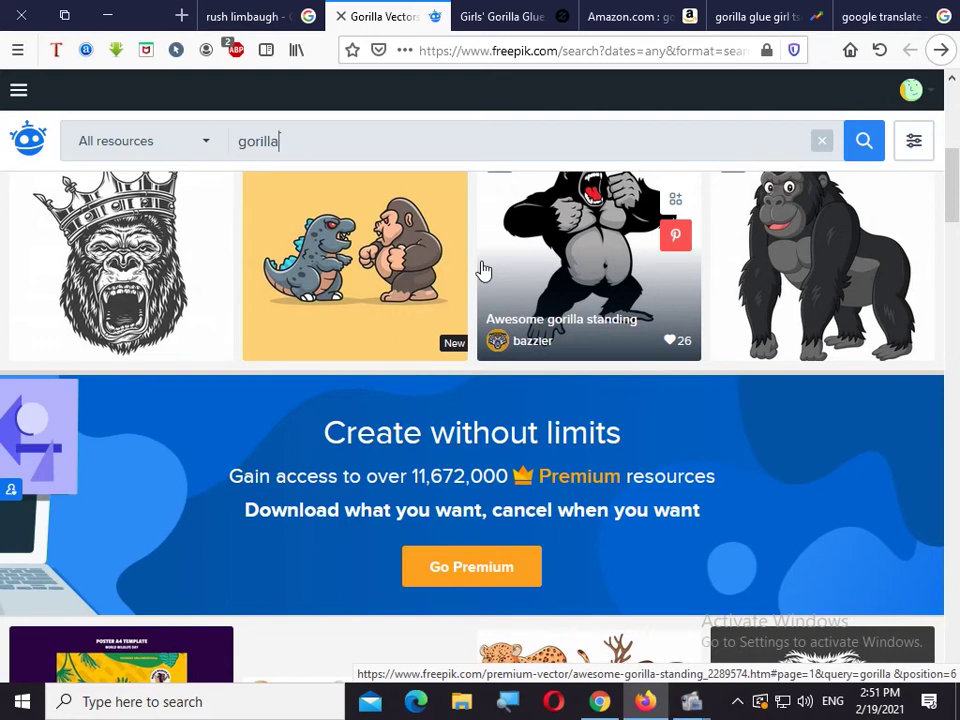
pyautogui.scroll(8, 483, 270)
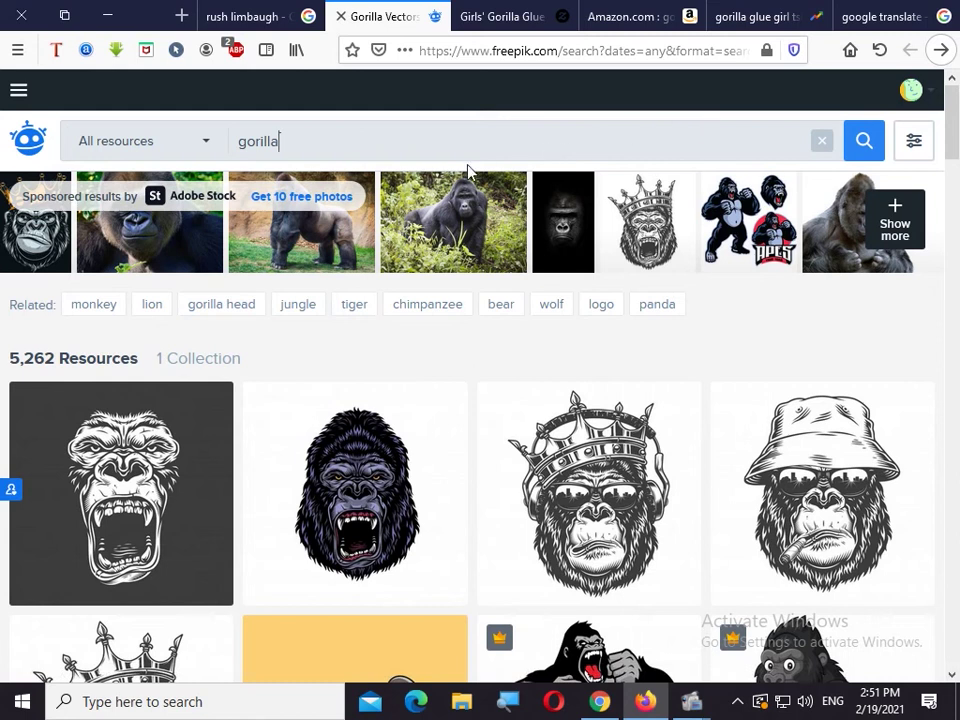
pyautogui.click(748, 17)
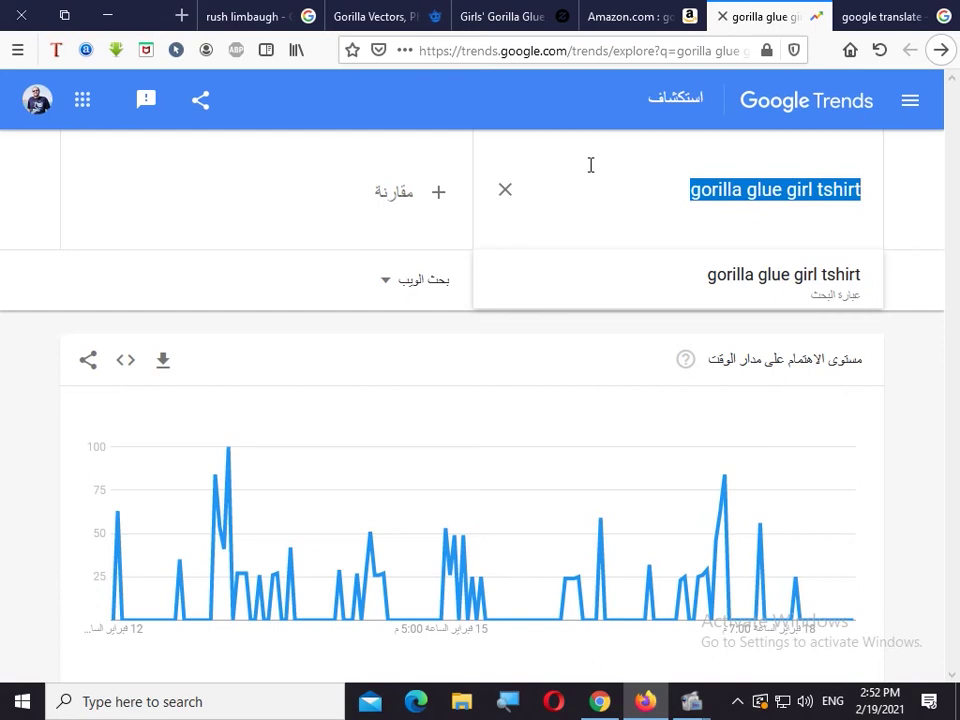
# Open 'yellowstone tshirt' from the tshirt page's rising related queries
pyautogui.click(939, 50)
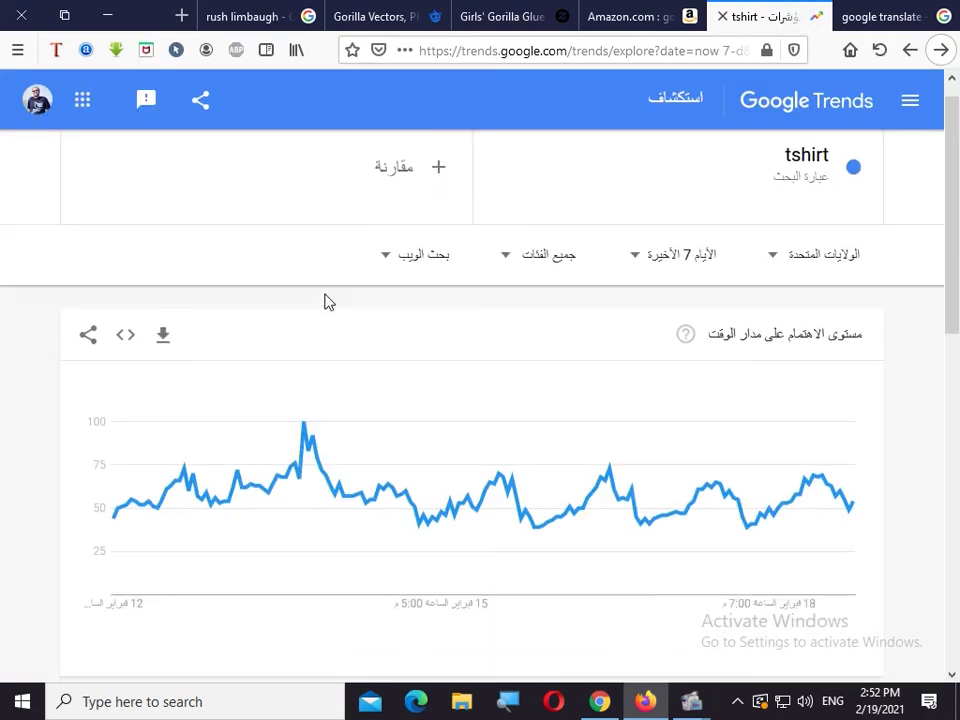
pyautogui.scroll(-3, 324, 302)
pyautogui.scroll(-5, 324, 302)
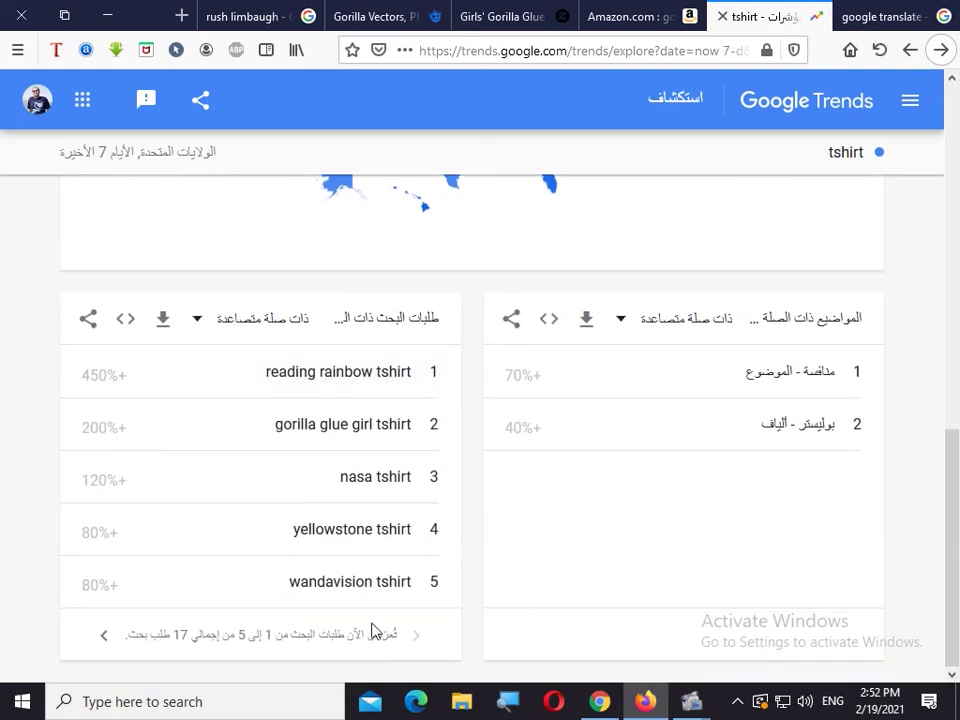
pyautogui.click(422, 544)
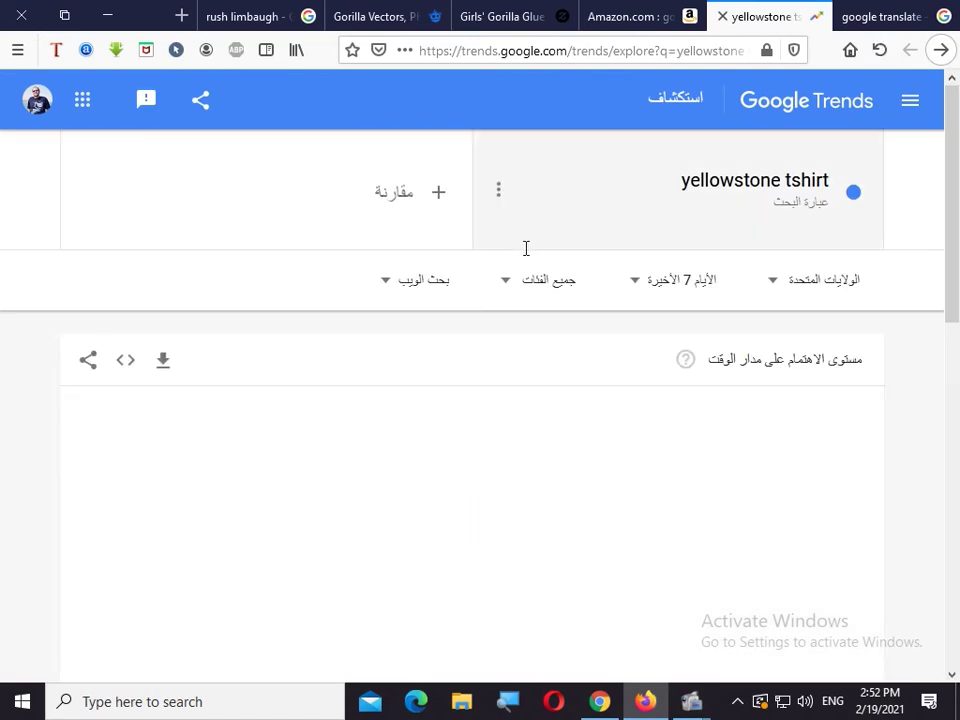
# Copy the full 'yellowstone tshirt' term from the Google Trends search box
pyautogui.scroll(-2, 525, 240)
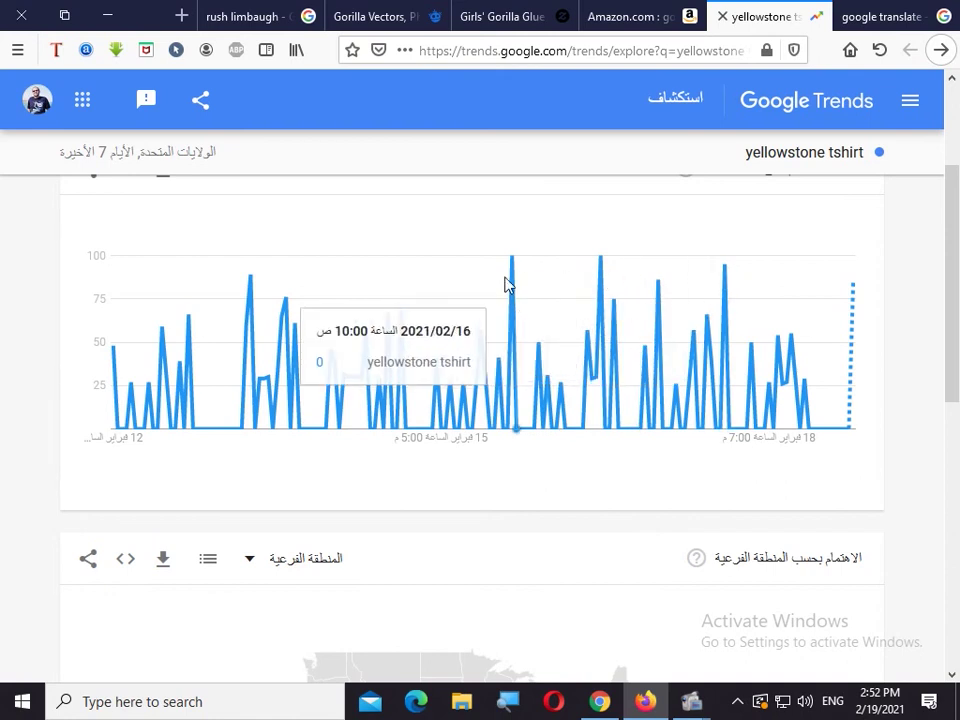
pyautogui.moveTo(511, 269)
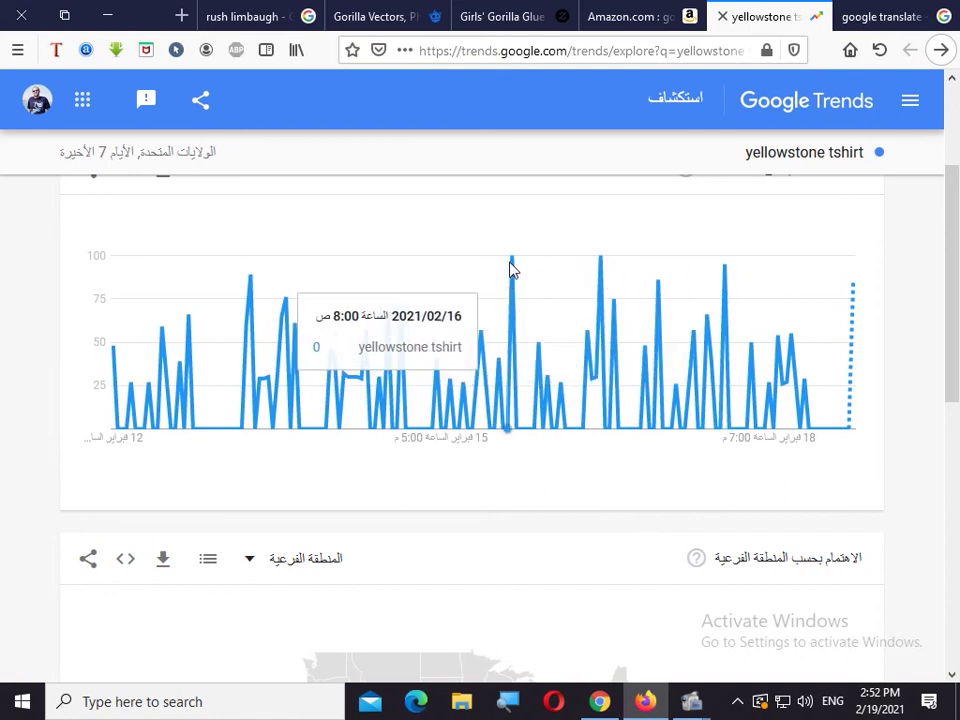
pyautogui.scroll(2, 664, 326)
pyautogui.click(748, 188)
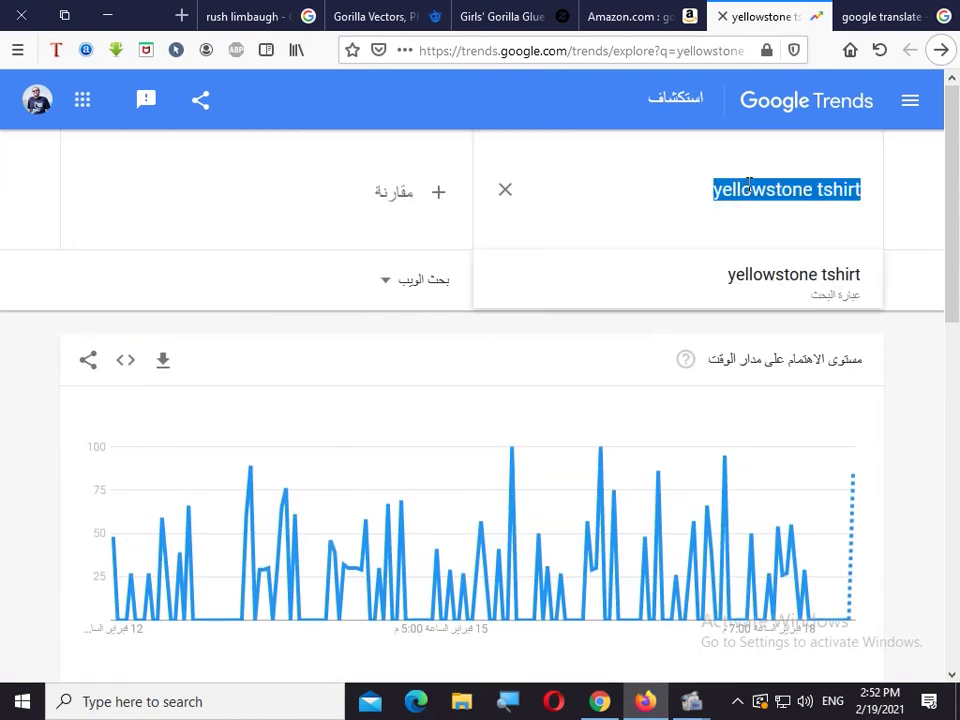
pyautogui.doubleClick(748, 187)
pyautogui.rightClick(748, 187)
pyautogui.click(675, 185)
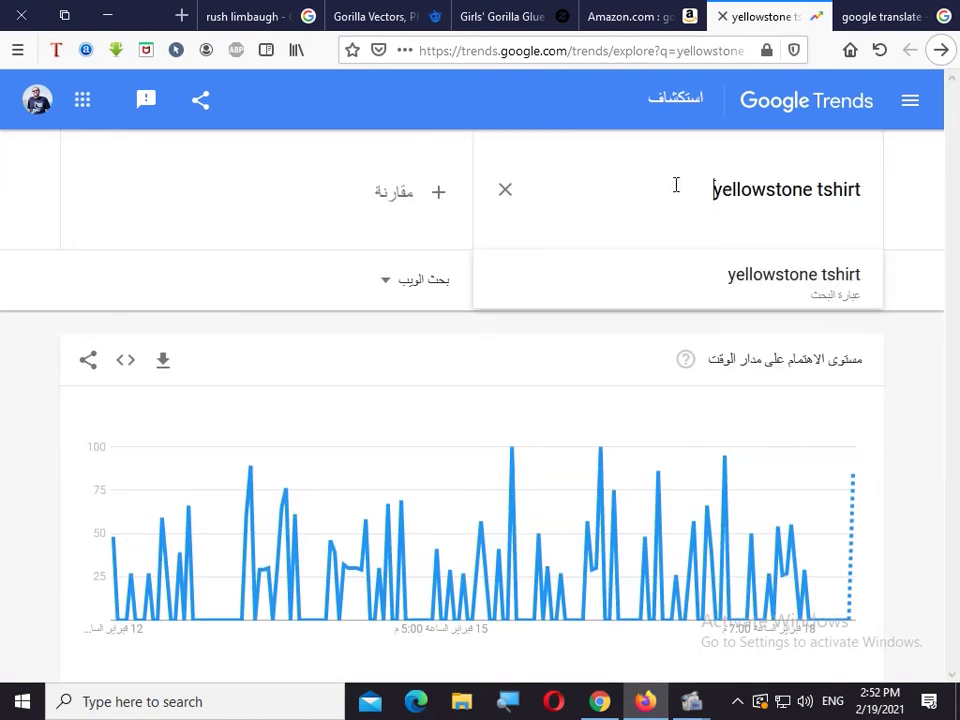
pyautogui.tripleClick(766, 188)
pyautogui.rightClick(766, 188)
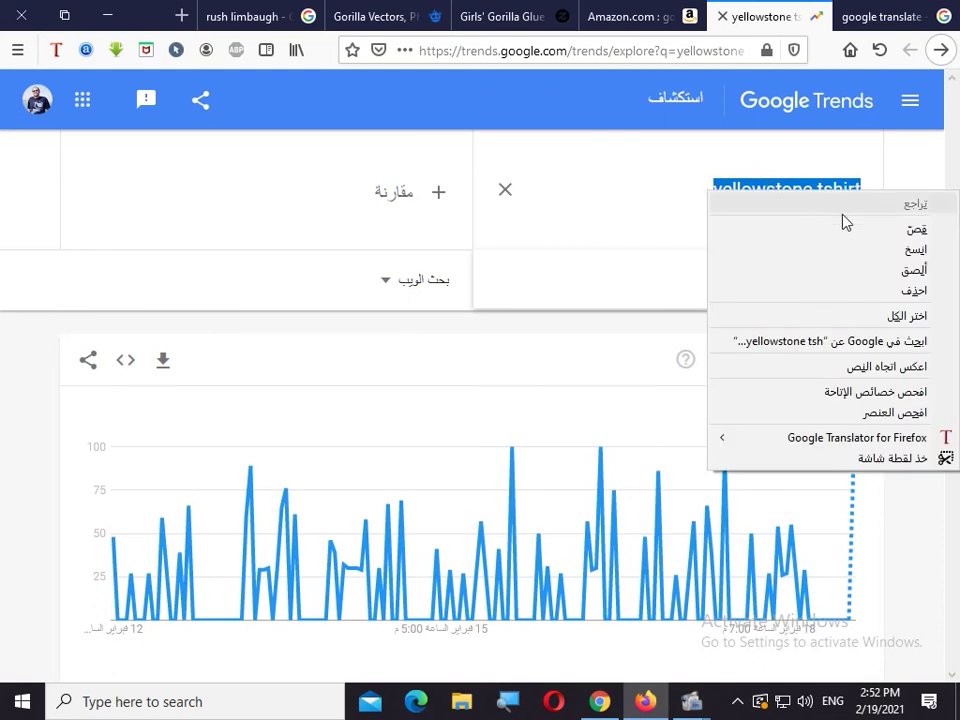
pyautogui.click(838, 247)
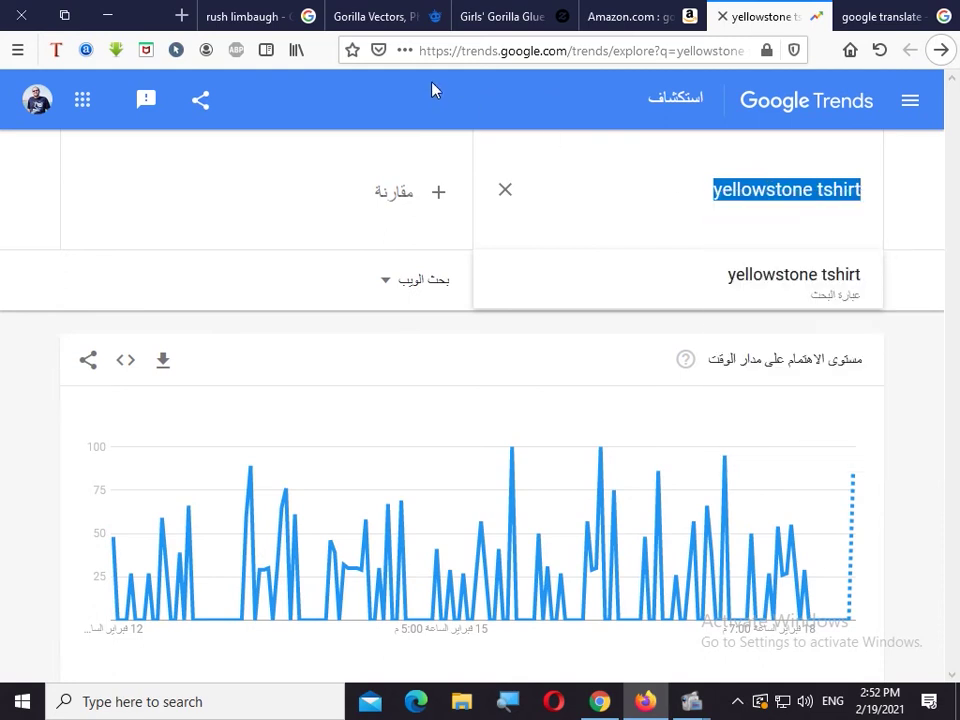
# Search Zazzle for 'yellowstone tshirt', replacing the gorilla glue girl tshirt search
pyautogui.click(497, 18)
pyautogui.scroll(5, 436, 162)
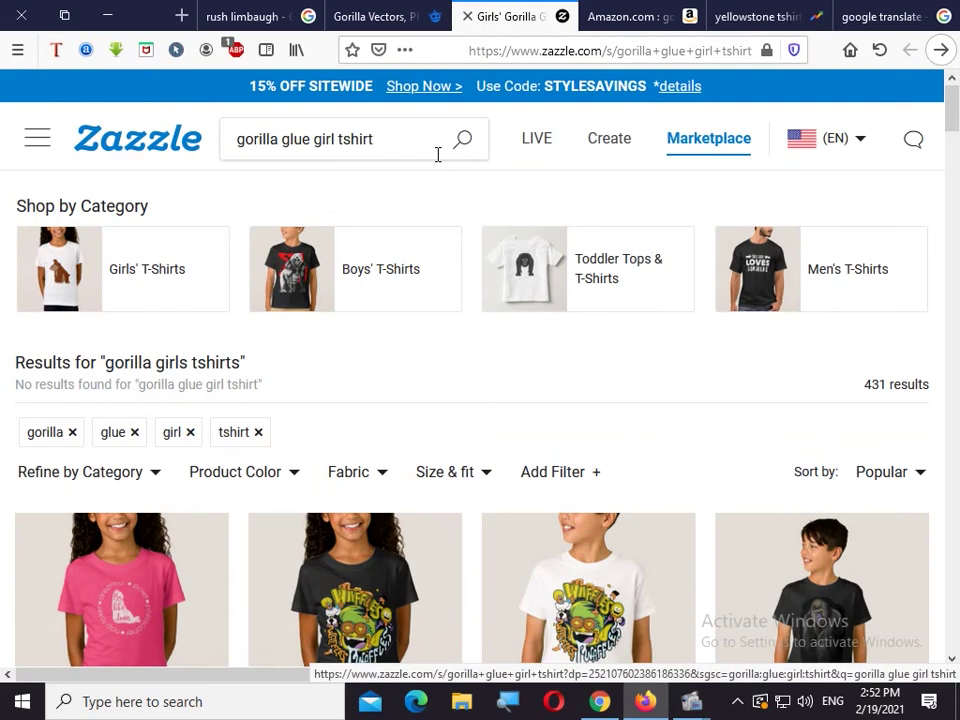
pyautogui.tripleClick(390, 138)
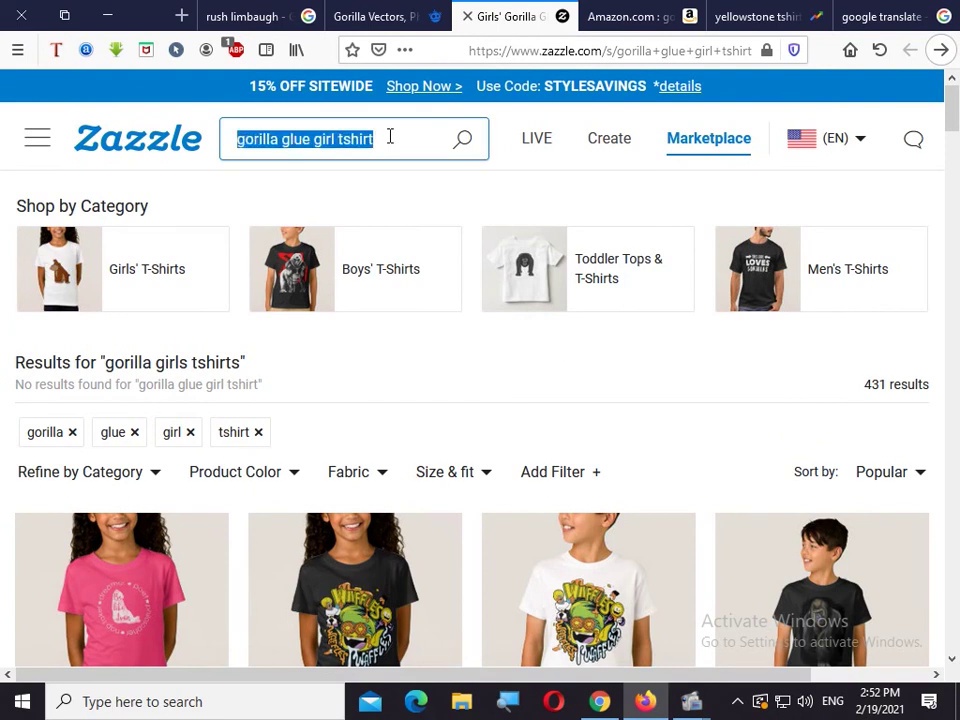
pyautogui.hotkey('ctrl', 'v')
pyautogui.press('Return')
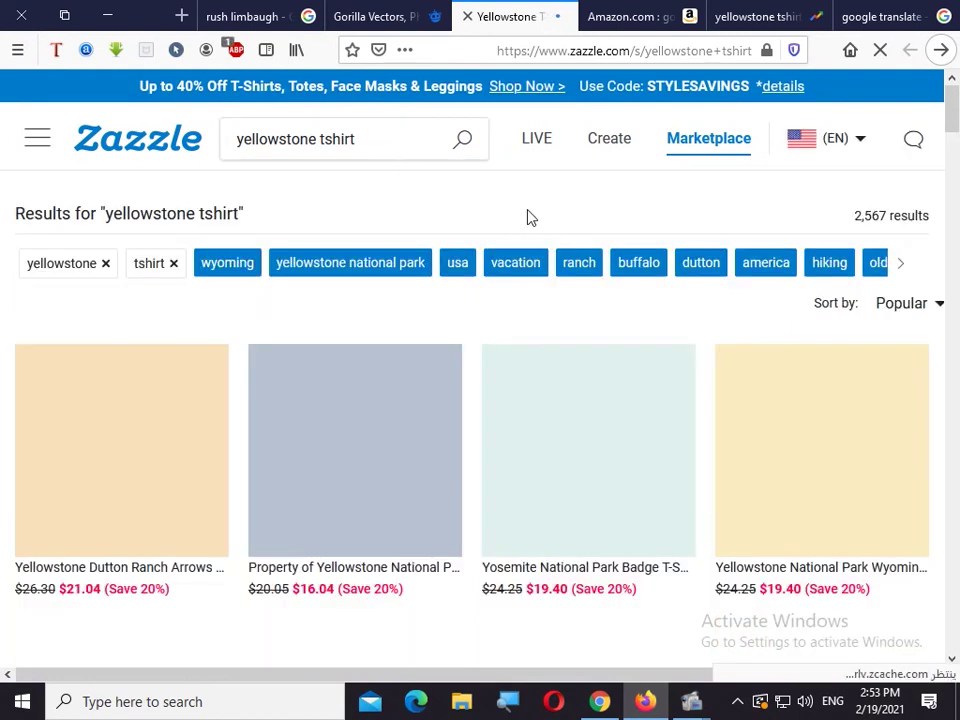
# Browse the 2,567 yellowstone tshirt results, including Dutton Ranch and National Park designs
pyautogui.scroll(-2, 530, 217)
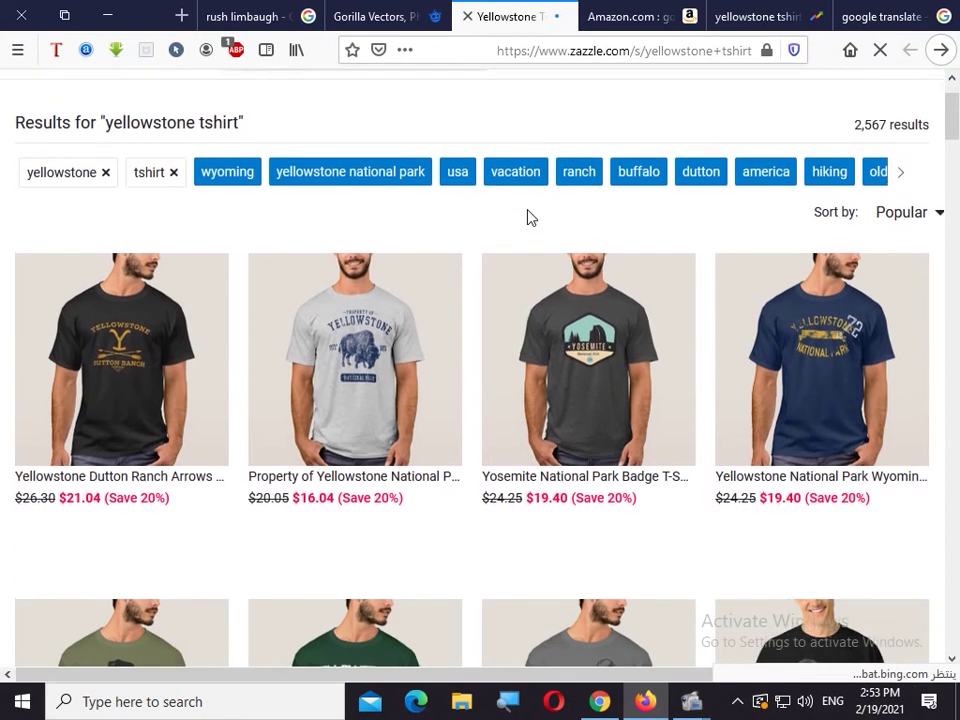
pyautogui.scroll(-2, 530, 217)
pyautogui.scroll(-1, 530, 217)
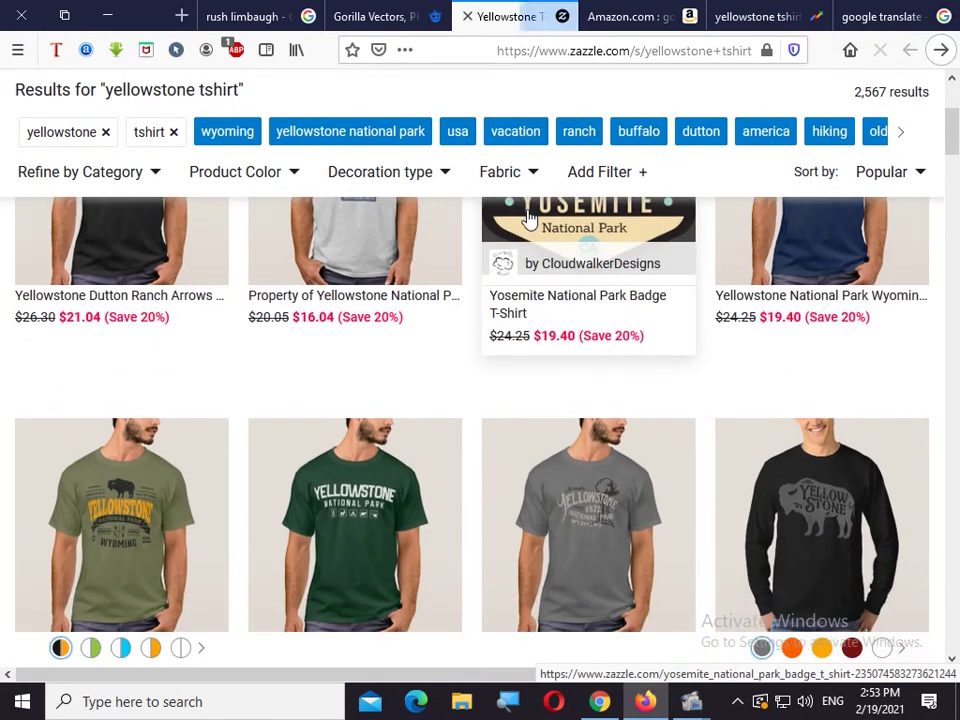
pyautogui.scroll(-2, 528, 218)
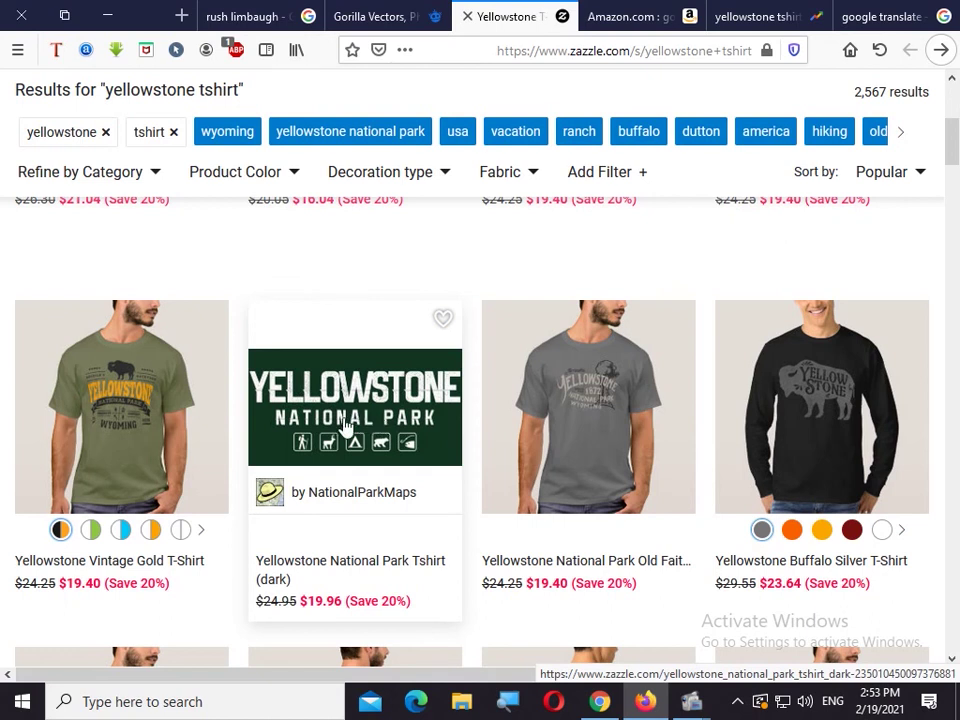
pyautogui.moveTo(355, 525)
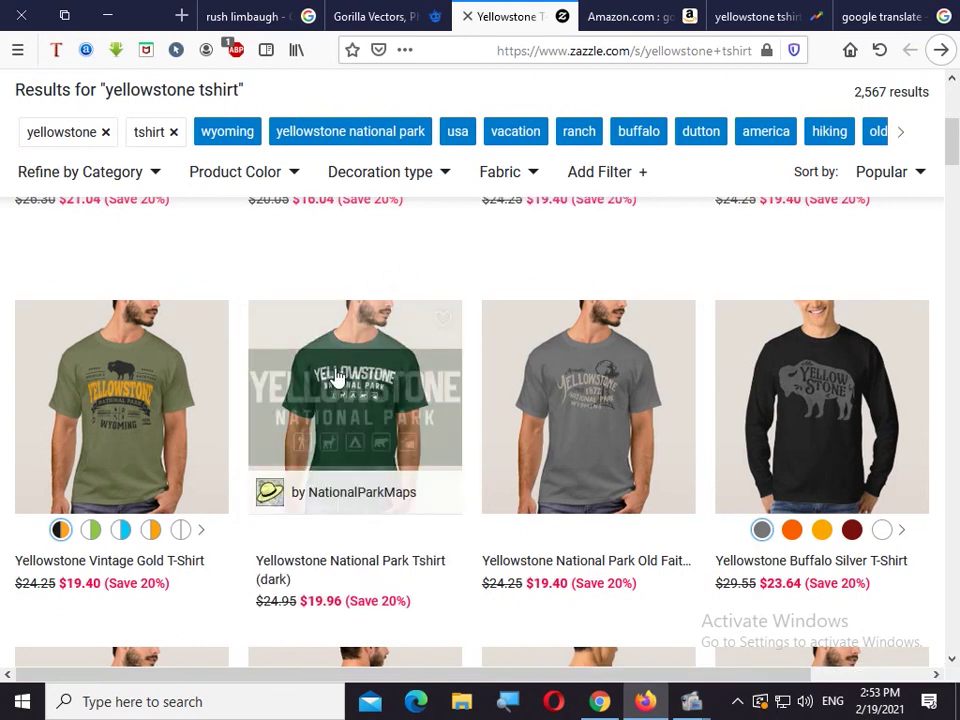
pyautogui.moveTo(355, 500)
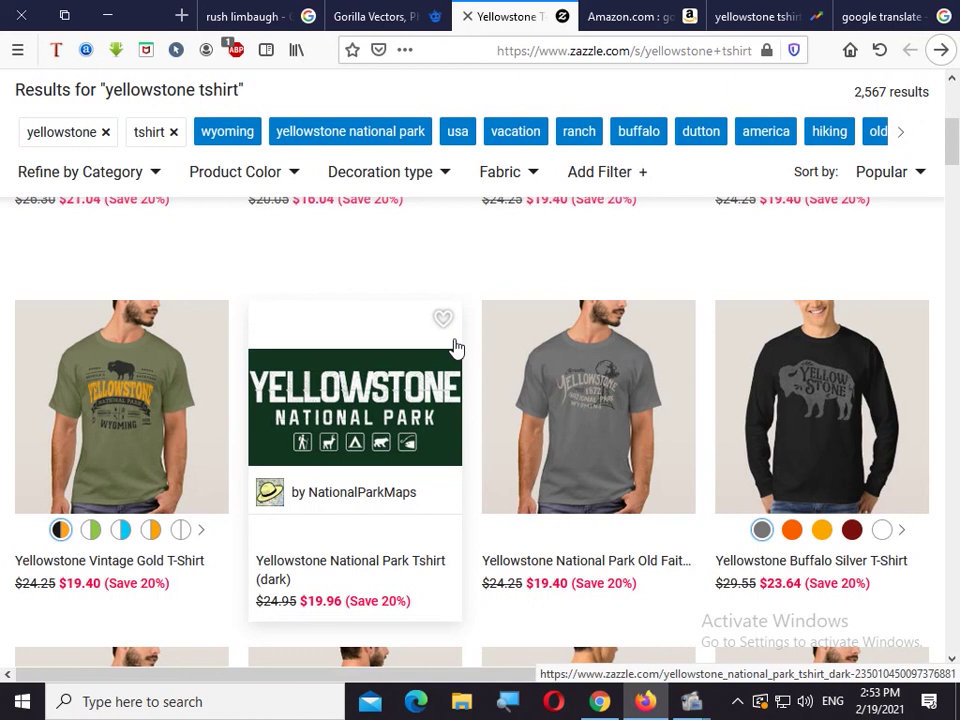
pyautogui.scroll(3, 455, 347)
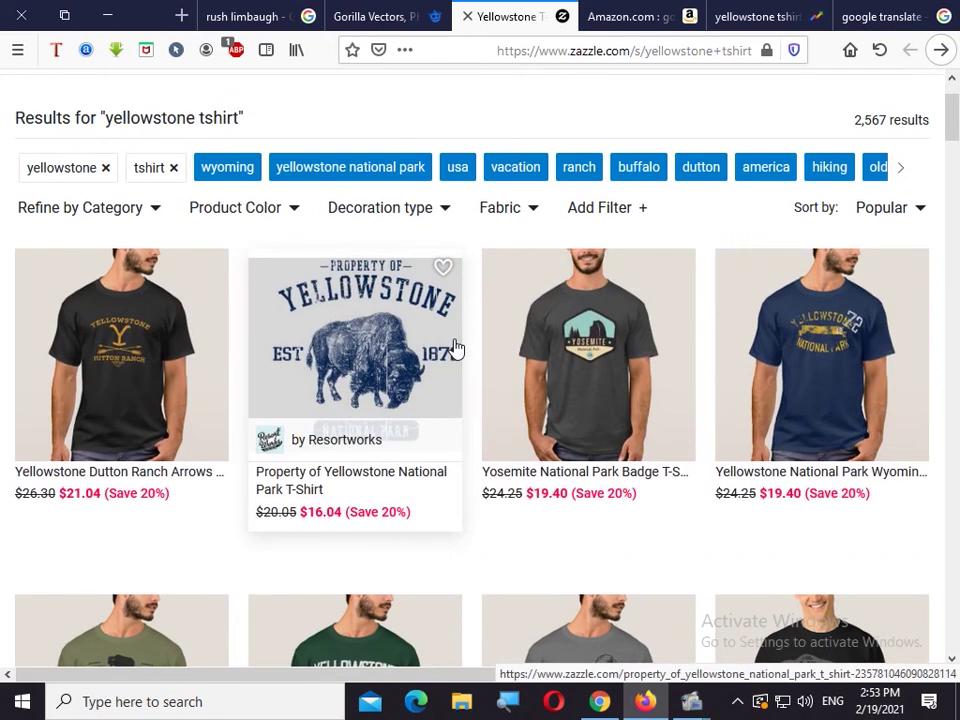
pyautogui.scroll(1, 455, 347)
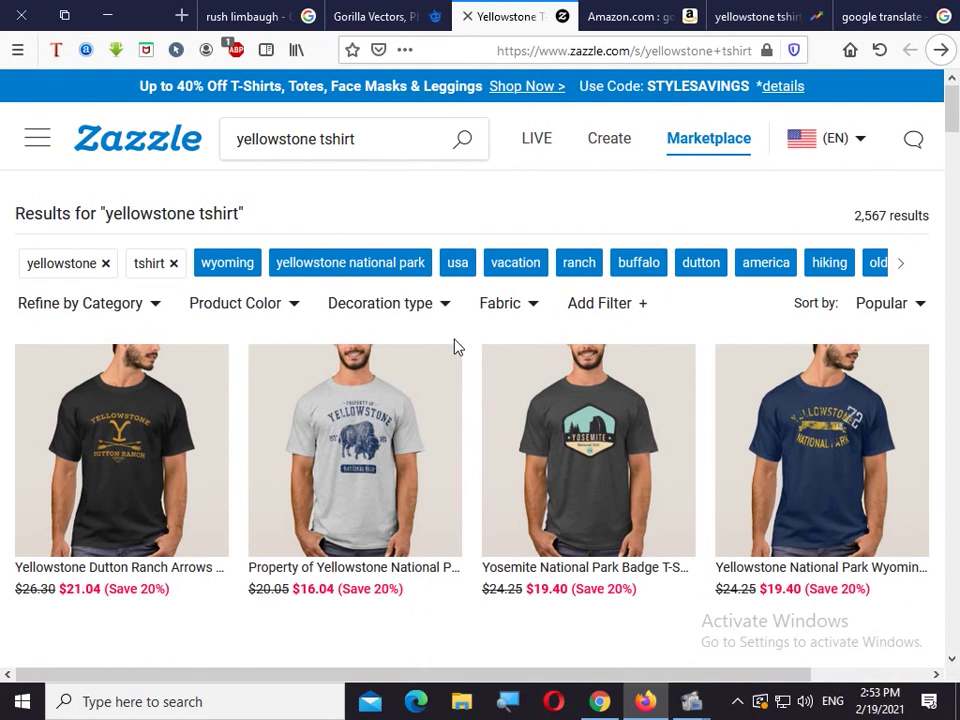
# Switch back to the yellowstone tshirt Google Trends page
pyautogui.click(762, 12)
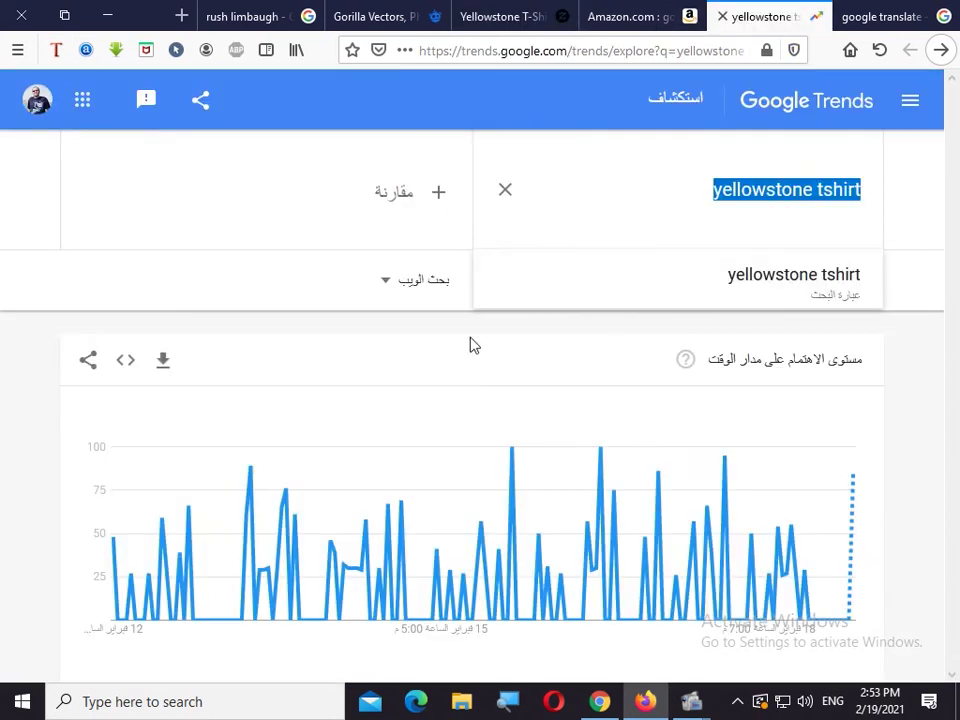